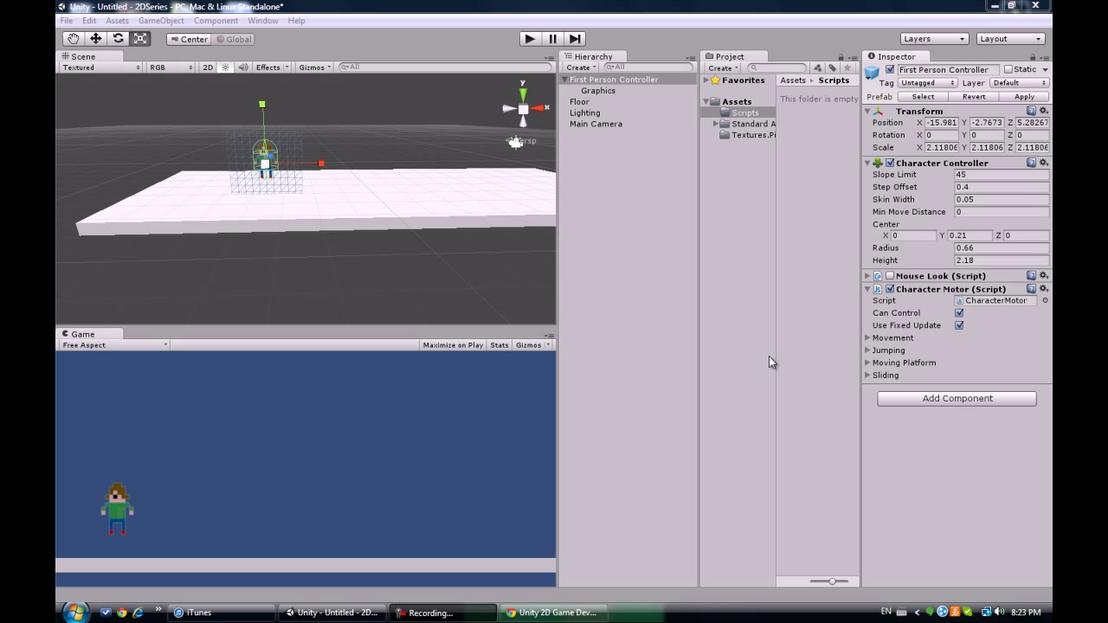
Play-test the scene, walking the character left and right with A and D, then stop it.
{"action": "left_click", "coordinate": [530, 38]}
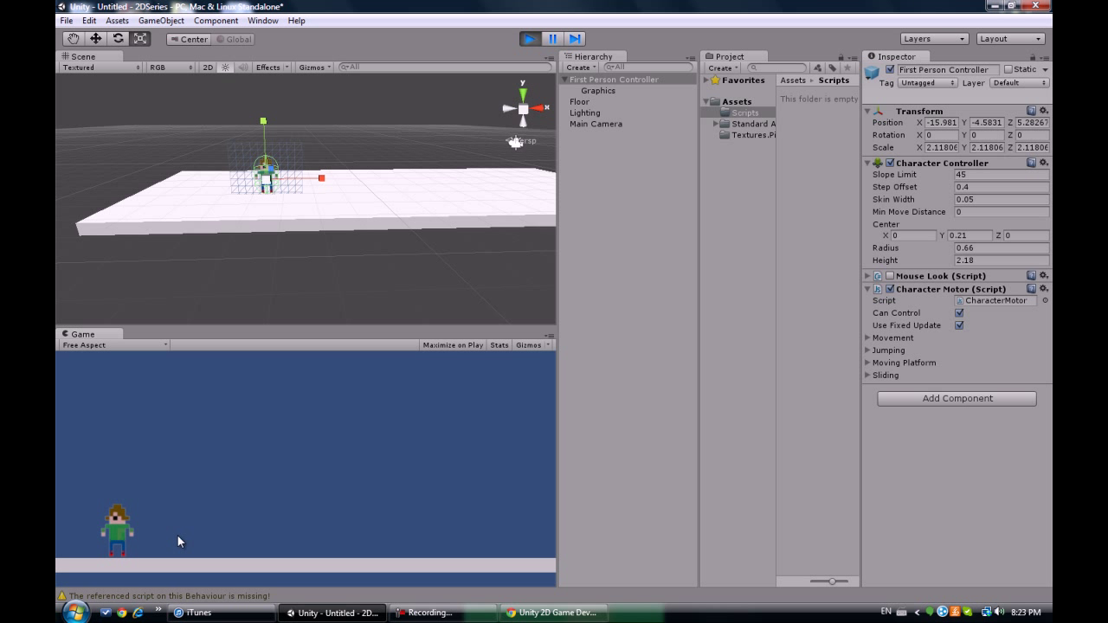
{"action": "left_click", "coordinate": [530, 39]}
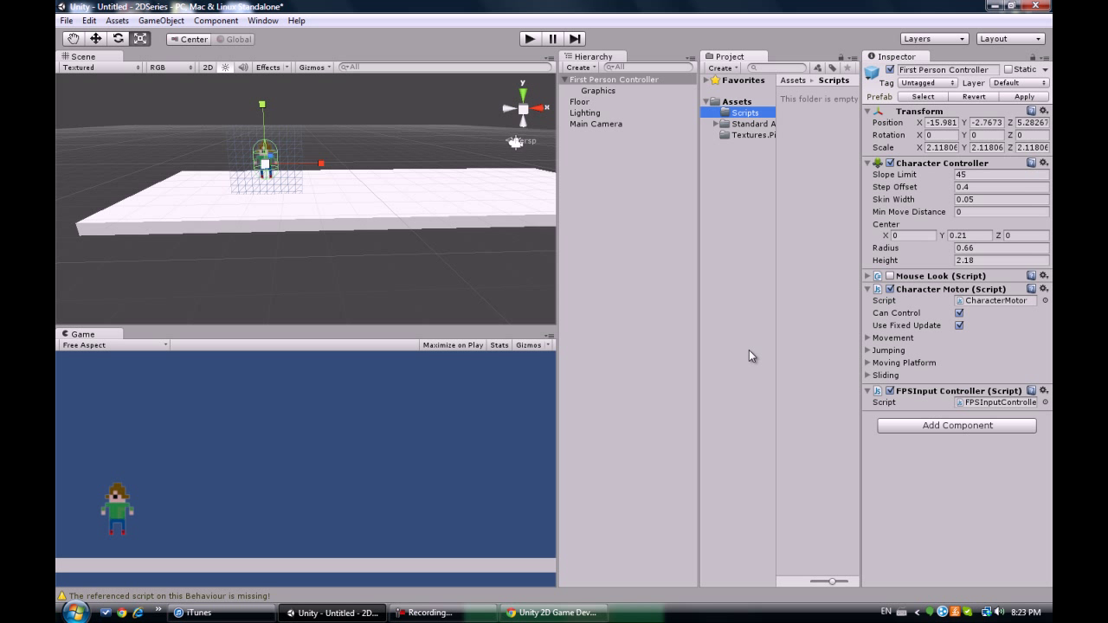
{"action": "left_click", "coordinate": [529, 39]}
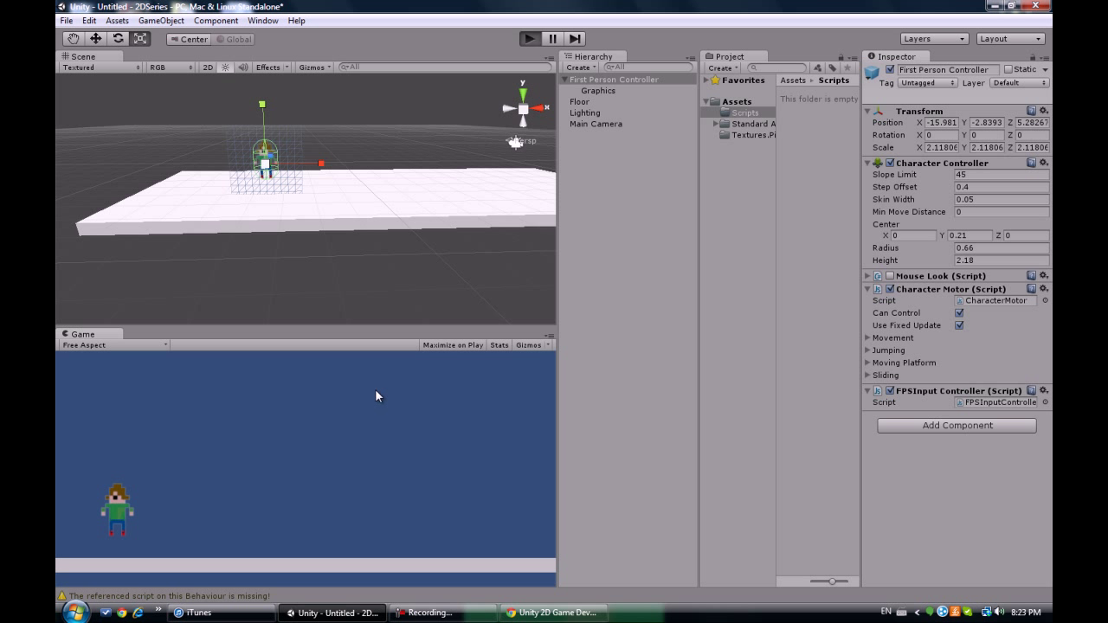
{"action": "key", "text": "d"}
{"action": "key", "text": "a"}
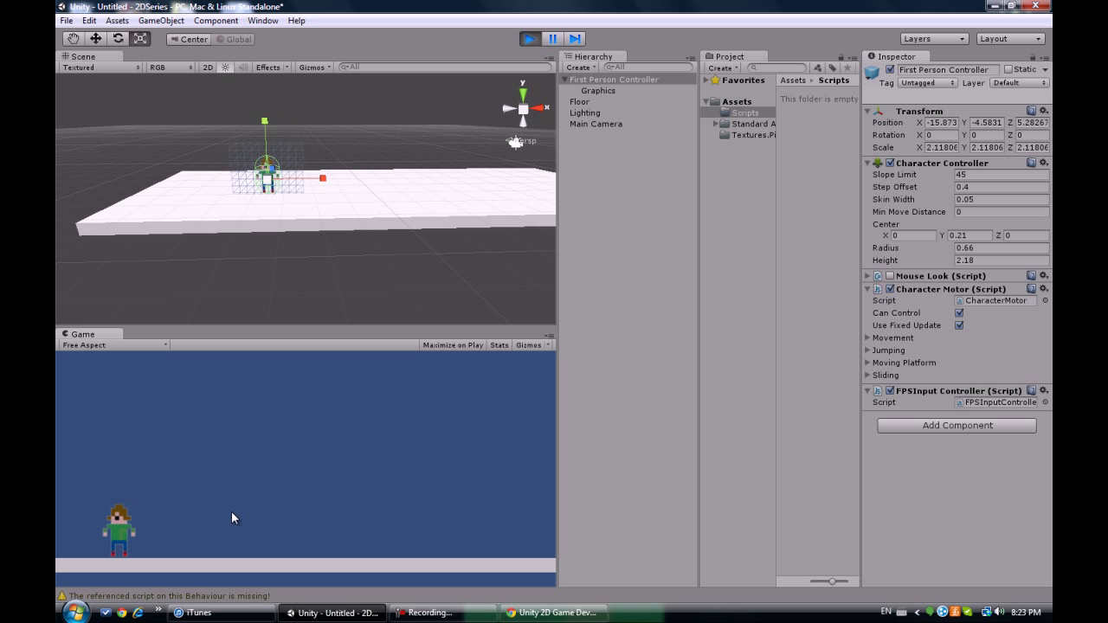
{"action": "key", "text": "a"}
{"action": "key", "text": "d"}
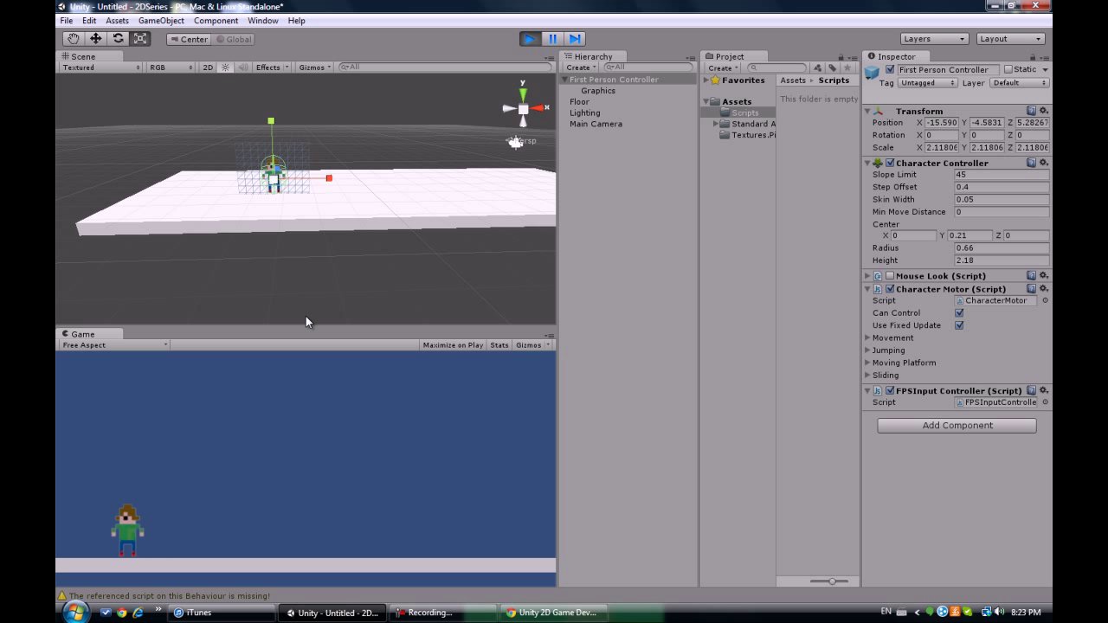
{"action": "key", "text": "d"}
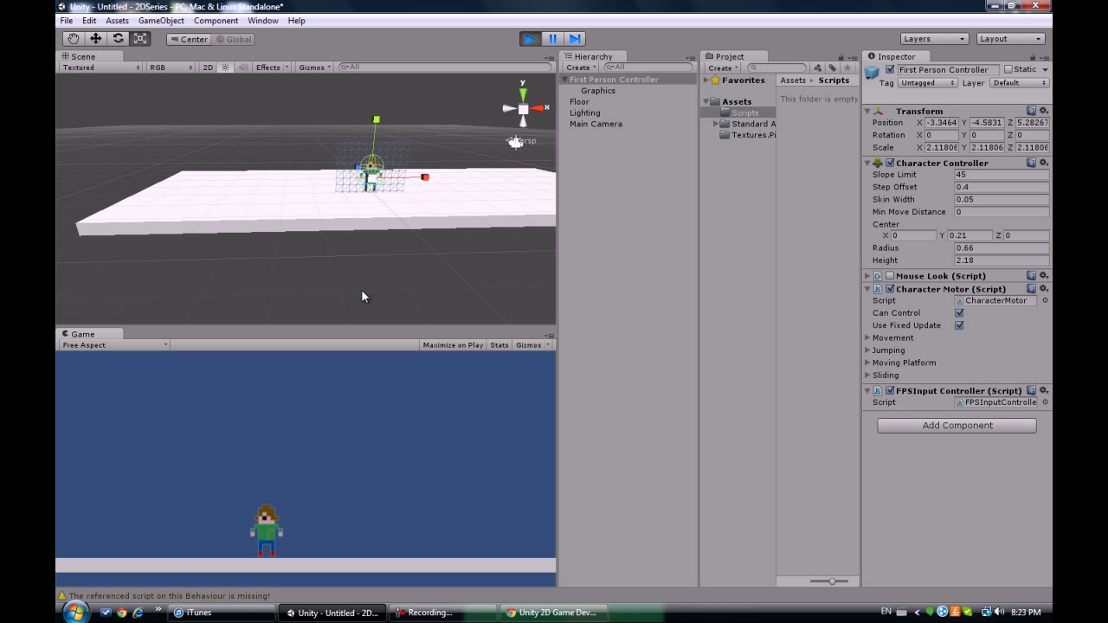
{"action": "left_click", "coordinate": [530, 38]}
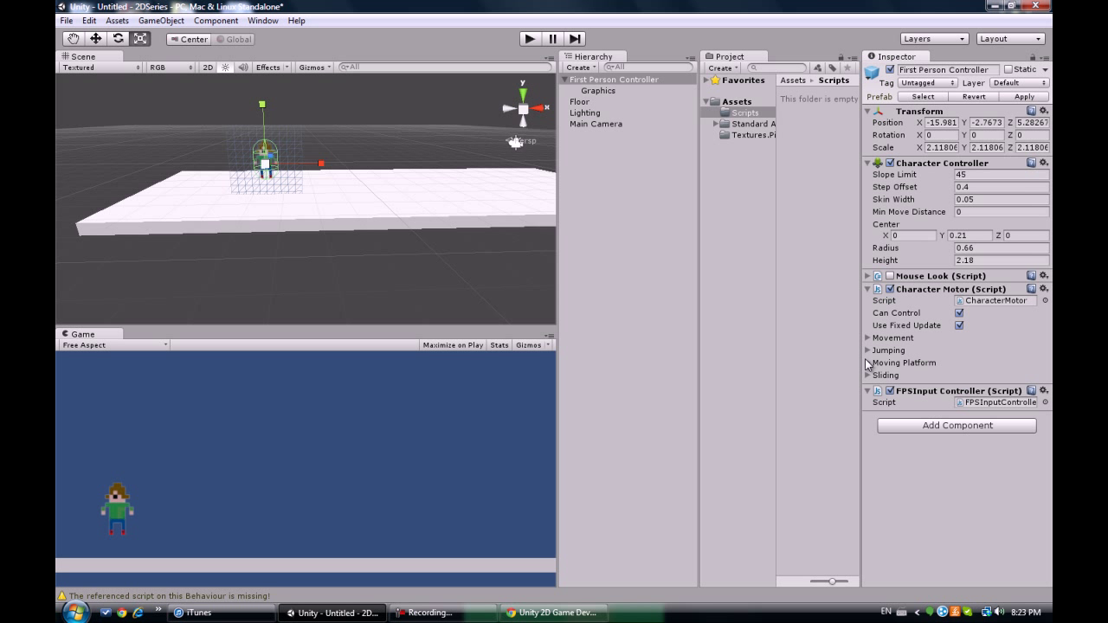
Create a new JavaScript file named 'Flip' in the Scripts folder.
{"action": "right_click", "coordinate": [736, 103]}
{"action": "mouse_move", "coordinate": [770, 112]}
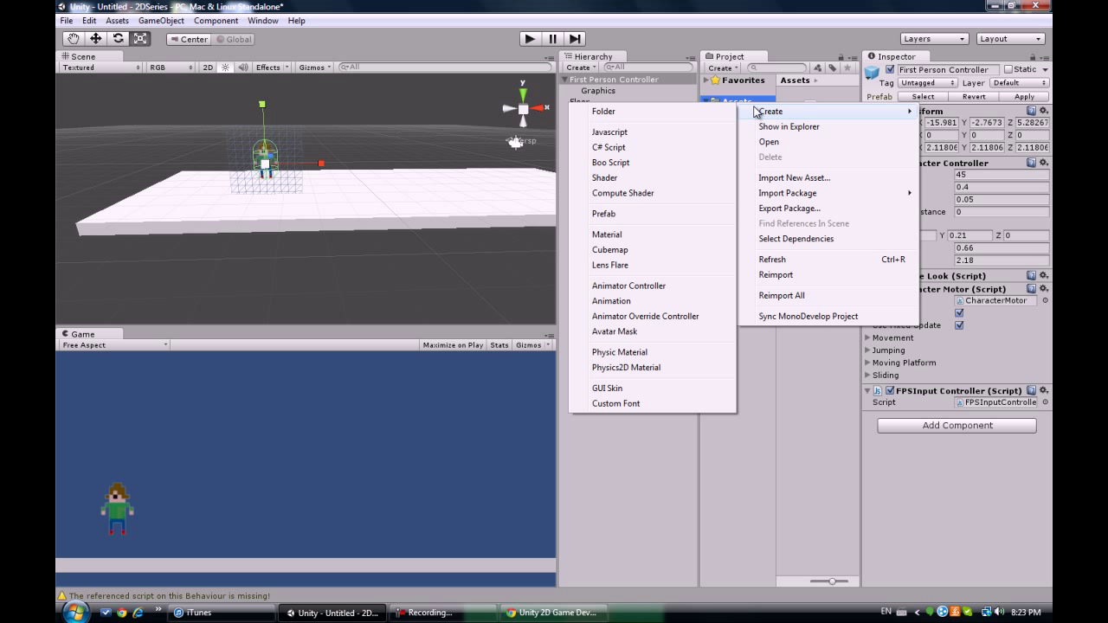
{"action": "left_click", "coordinate": [768, 434]}
{"action": "left_click", "coordinate": [740, 114]}
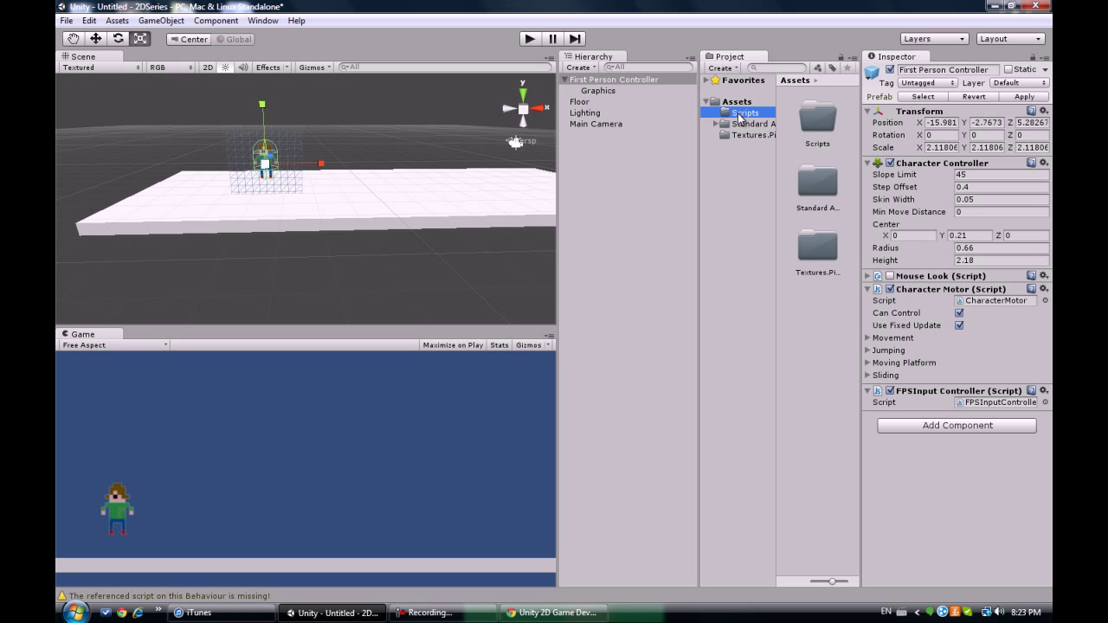
{"action": "right_click", "coordinate": [740, 117]}
{"action": "left_click", "coordinate": [697, 143]}
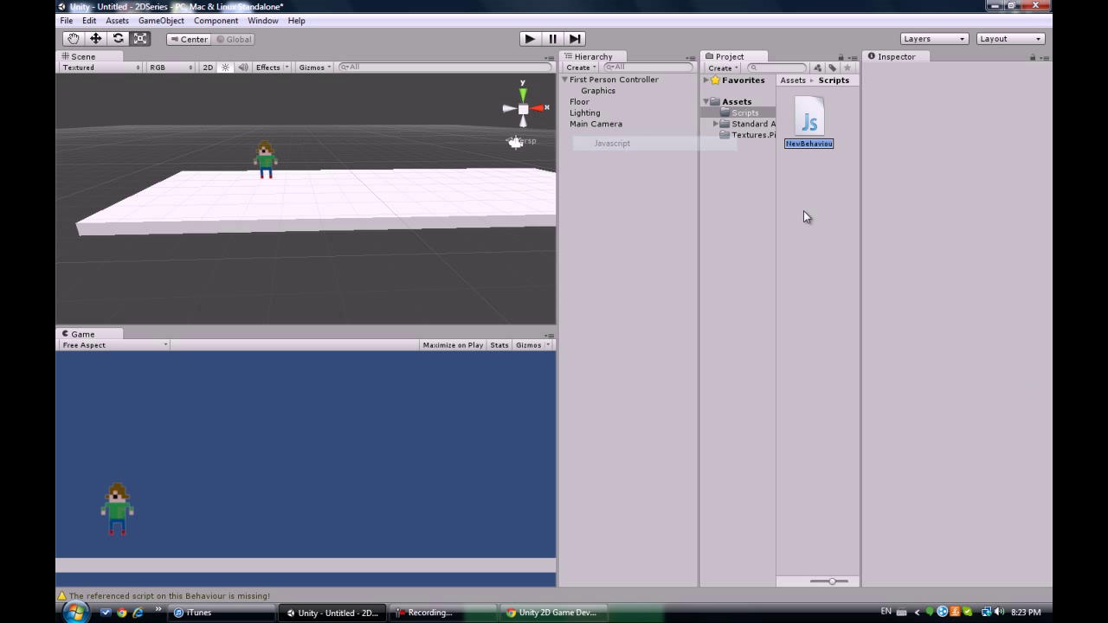
{"action": "type", "text": "Flip"}
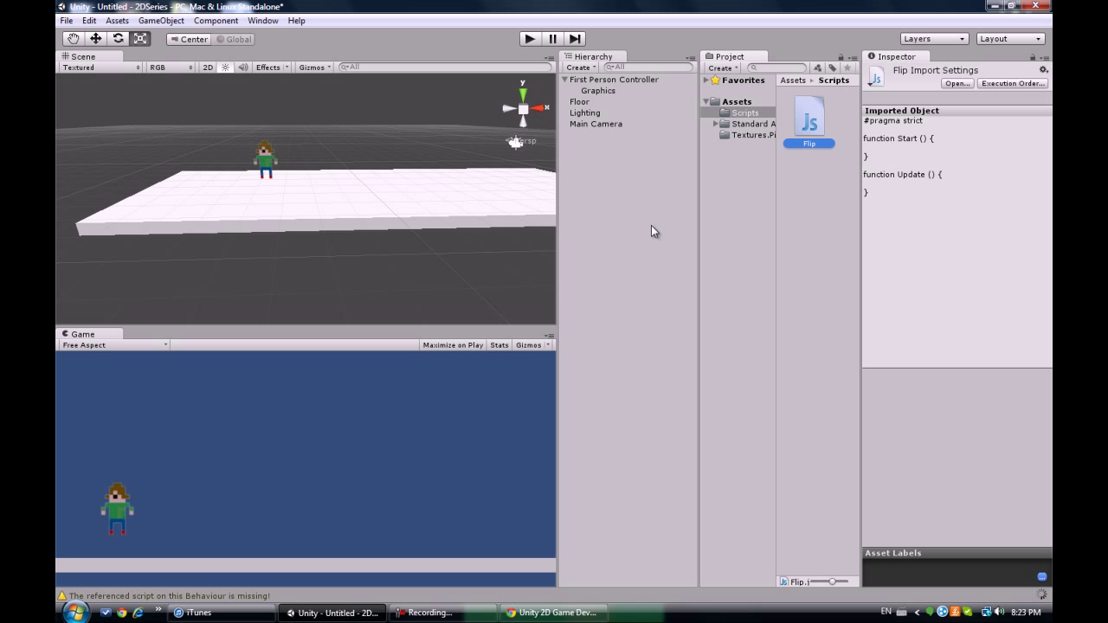
Open Flip in MonoDevelop, dismiss the project error, and maximize the editor.
{"action": "left_click", "coordinate": [958, 84]}
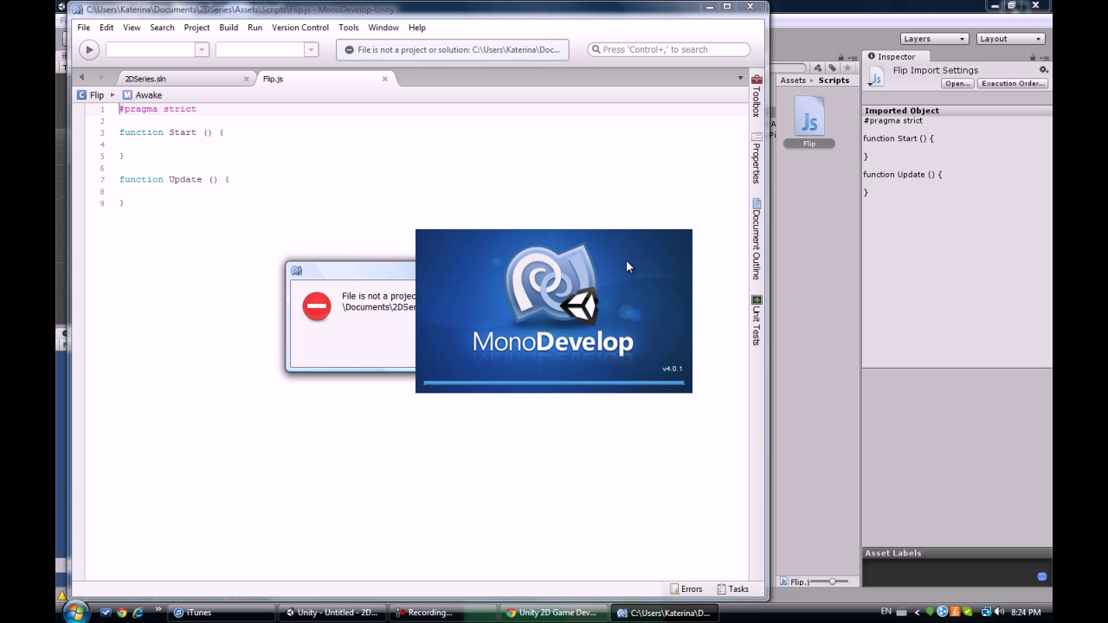
{"action": "left_click_drag", "start_coordinate": [375, 281], "coordinate": [299, 118]}
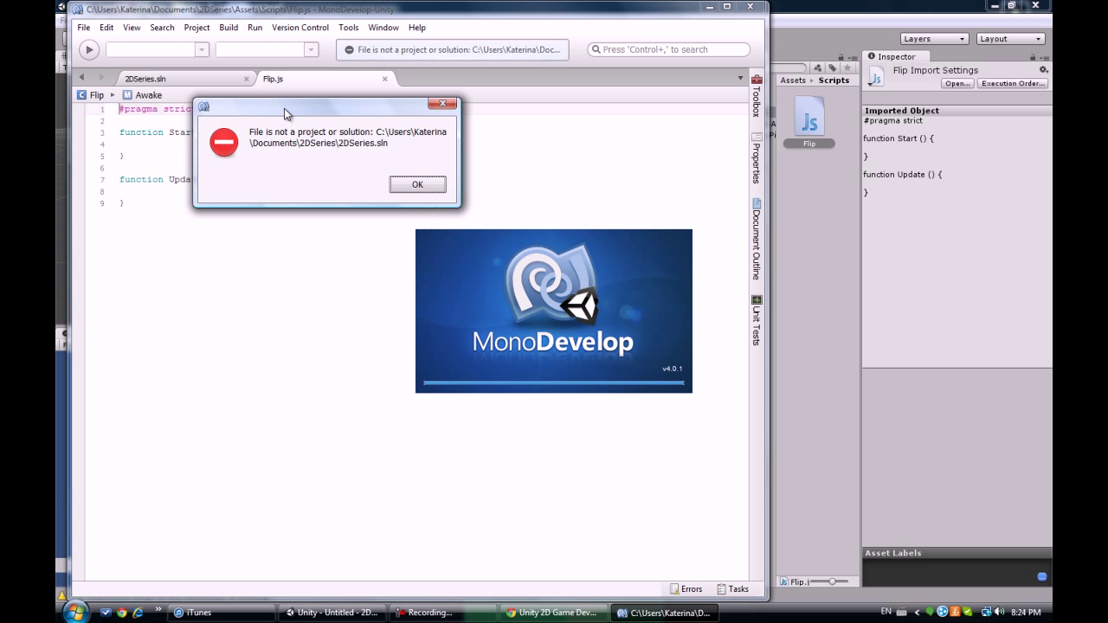
{"action": "left_click", "coordinate": [423, 183]}
{"action": "left_click", "coordinate": [726, 8]}
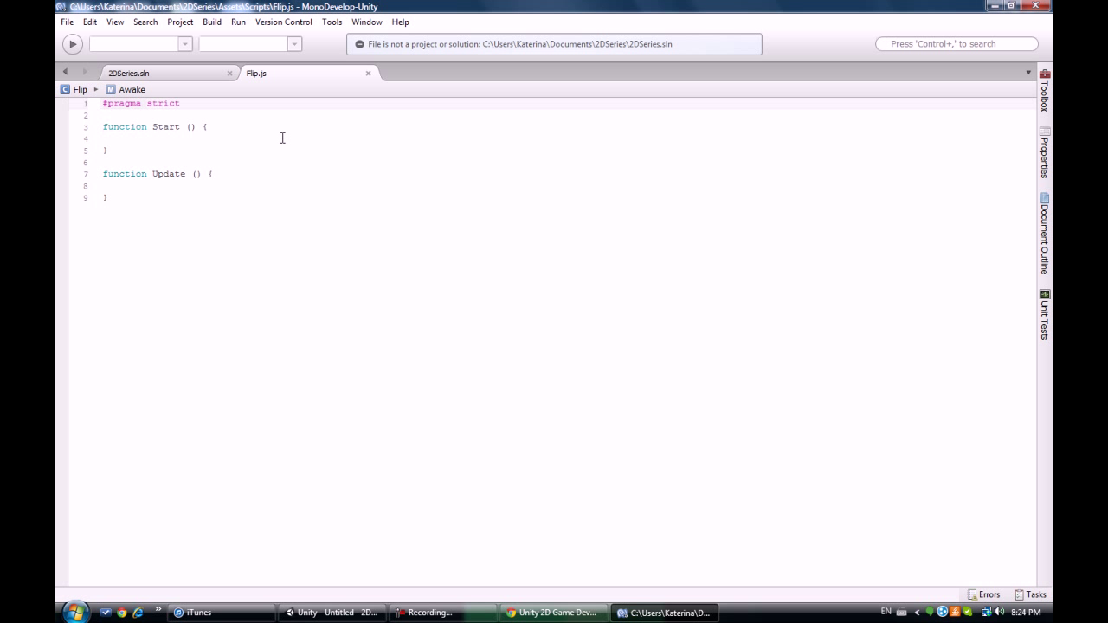
Close the 2DSeries.sln tab and return to editing Flip.js.
{"action": "left_click", "coordinate": [149, 74]}
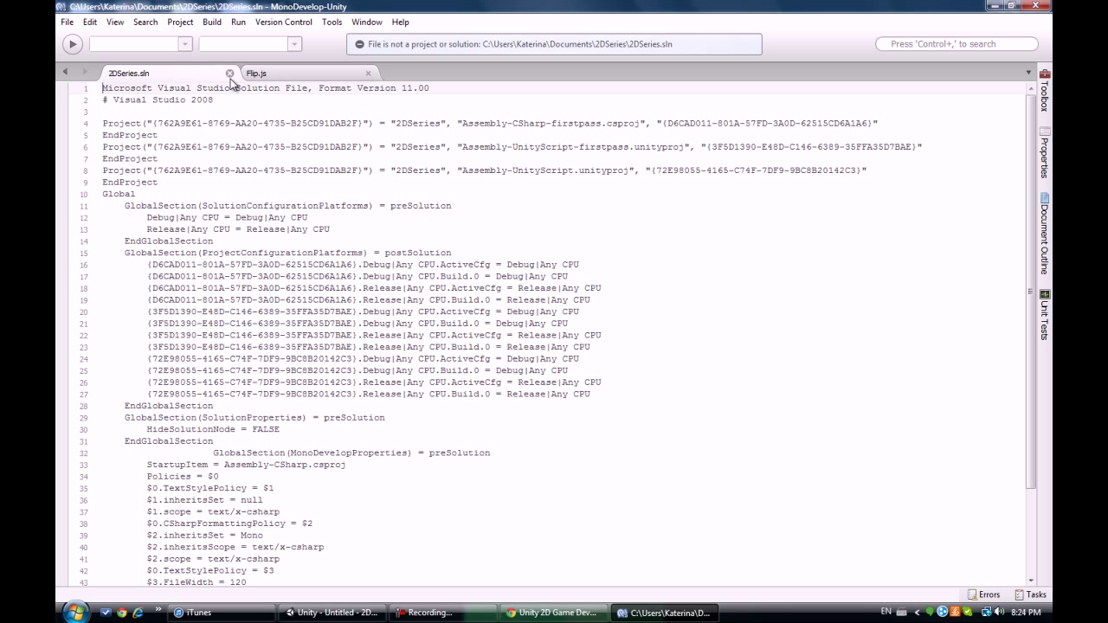
{"action": "left_click", "coordinate": [230, 73]}
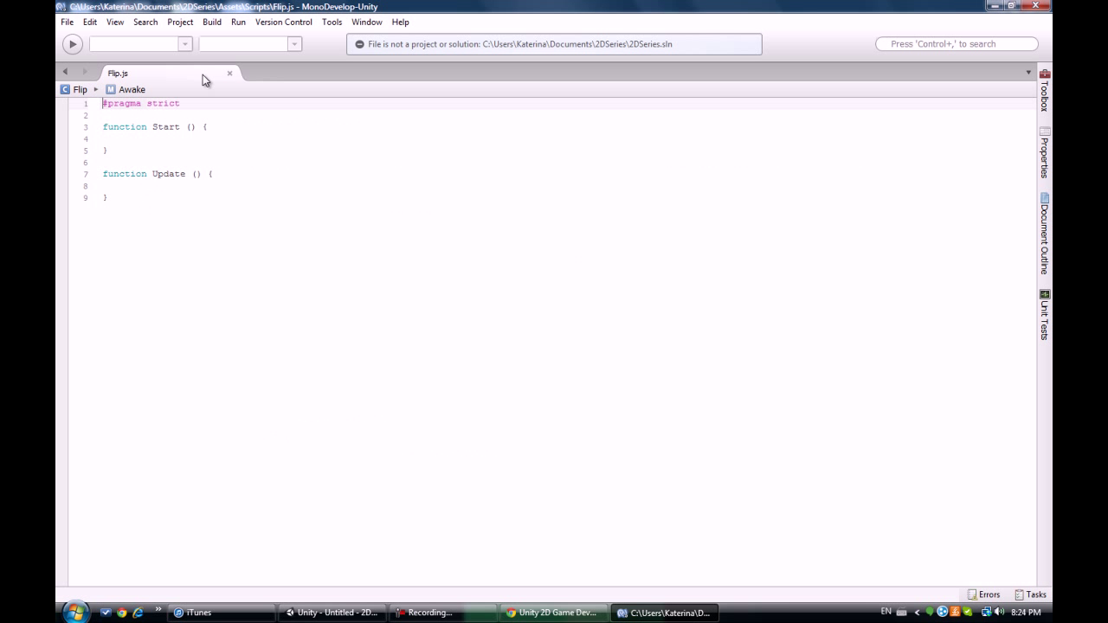
{"action": "left_click", "coordinate": [215, 129]}
{"action": "left_click", "coordinate": [190, 127]}
{"action": "left_click", "coordinate": [187, 173]}
Add 'var X : float;' below #pragma strict and save, keeping line endings.
{"action": "left_click", "coordinate": [182, 105]}
{"action": "key", "text": "Return"}
{"action": "key", "text": "Return"}
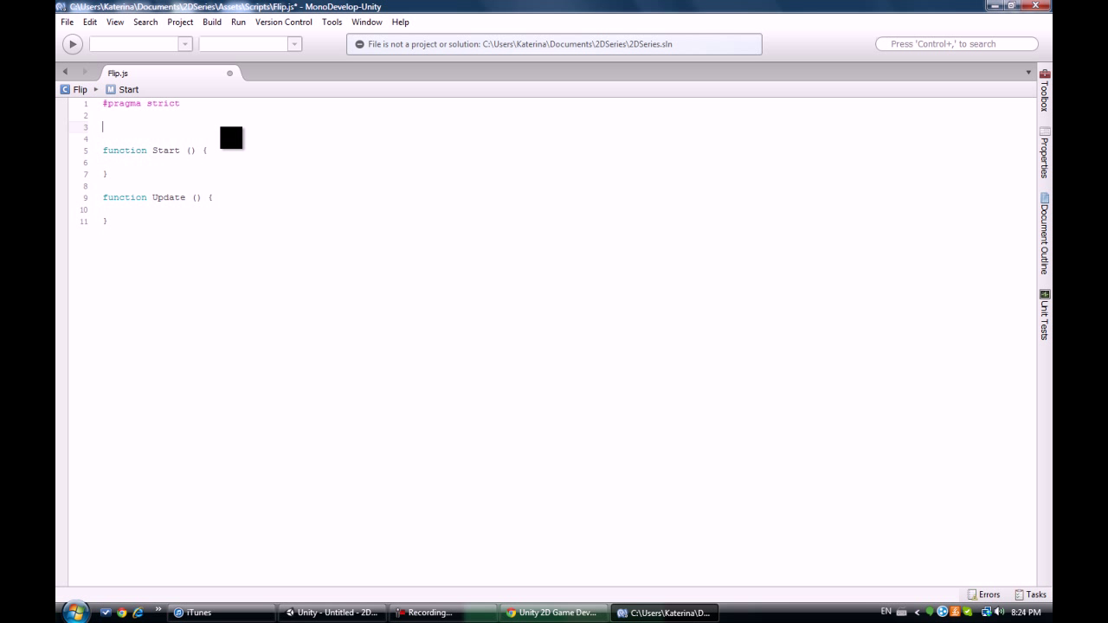
{"action": "type", "text": "var "}
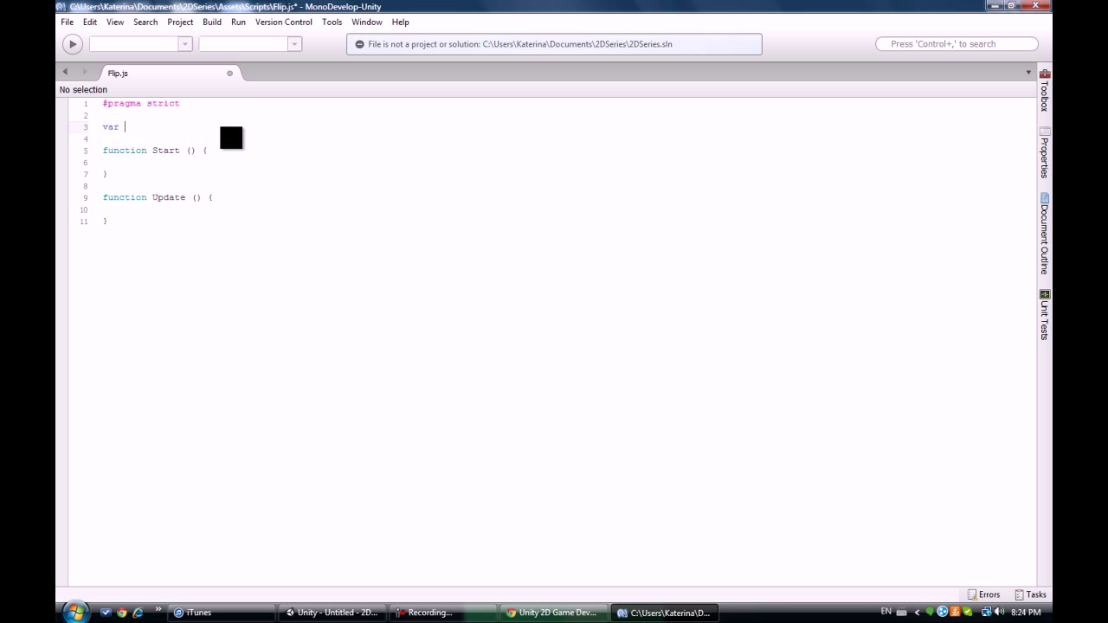
{"action": "type", "text": "X : float"}
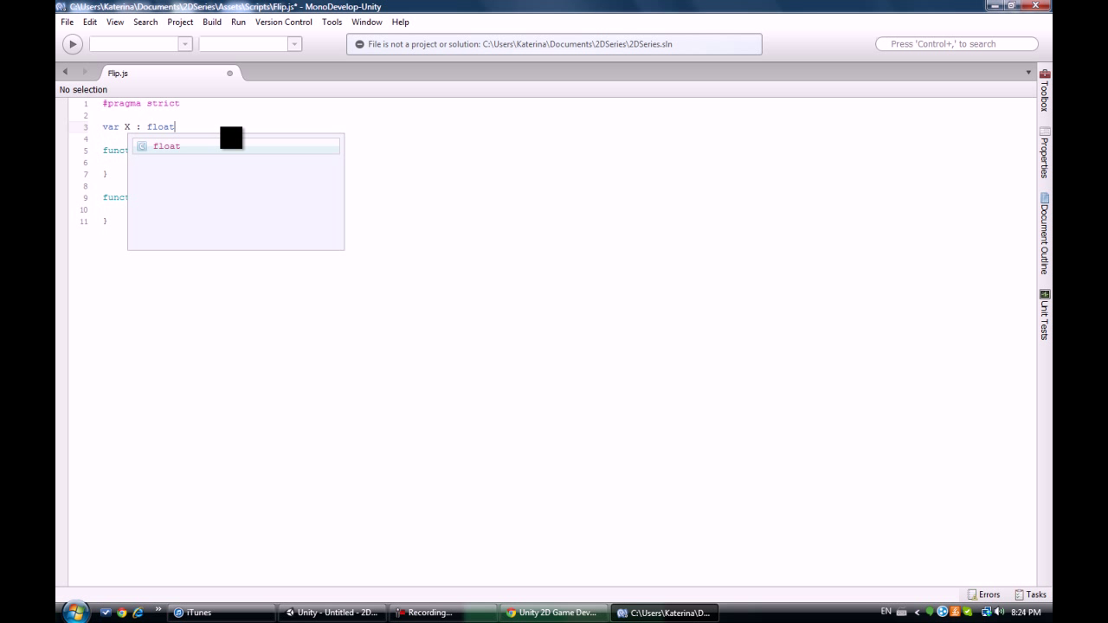
{"action": "type", "text": ";"}
{"action": "key", "text": "ctrl+s"}
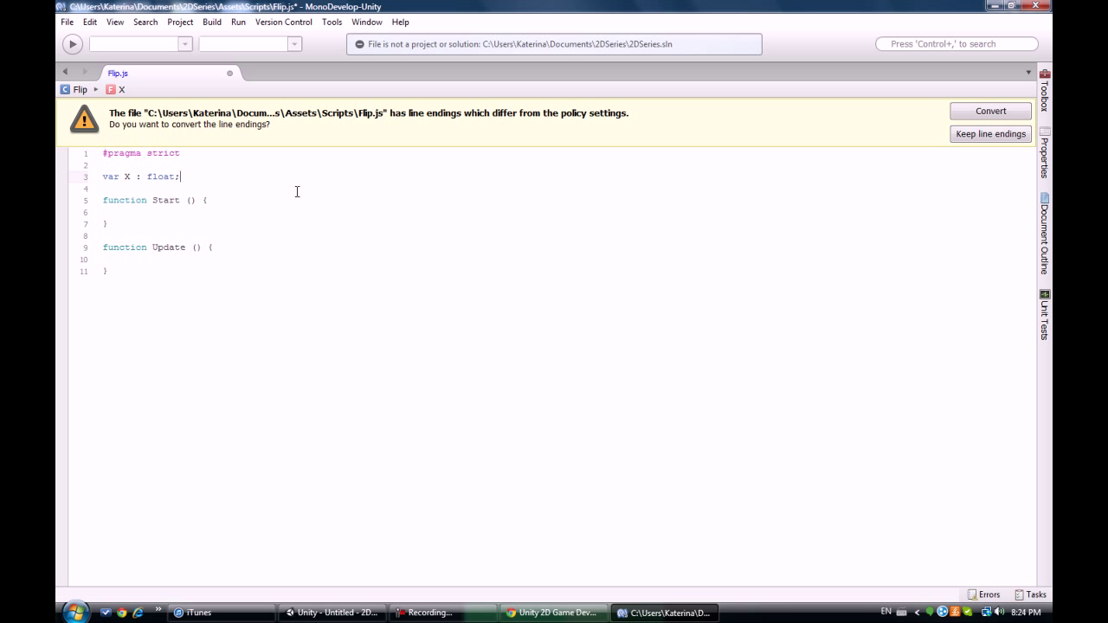
{"action": "left_click", "coordinate": [982, 134]}
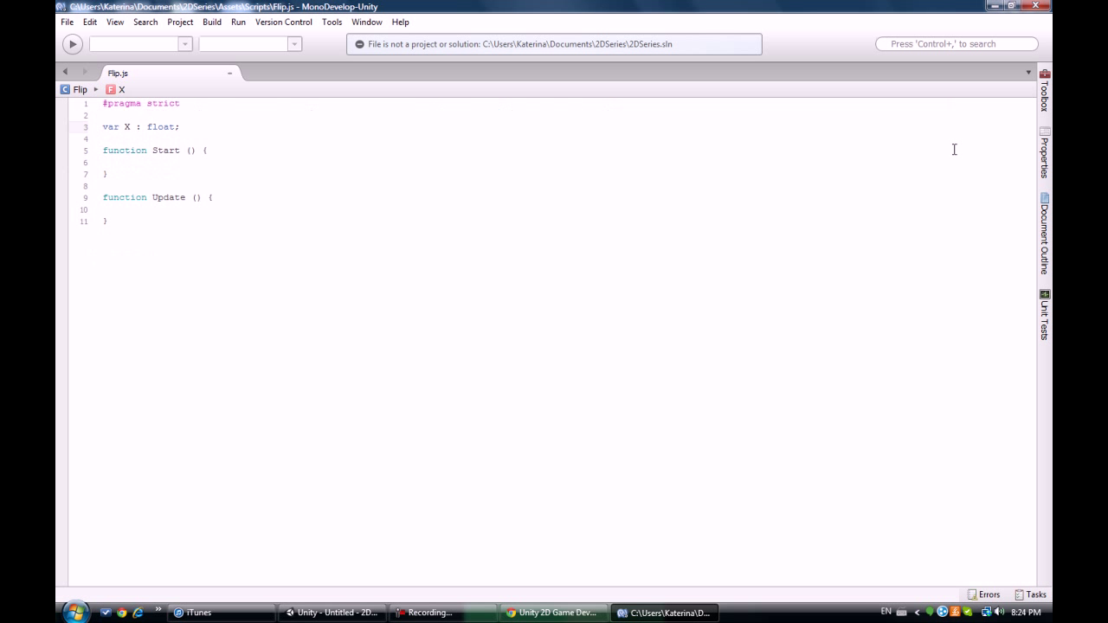
Highlight parts of the X float declaration to review it, then move into the Start function.
{"action": "double_click", "coordinate": [111, 128]}
{"action": "left_click", "coordinate": [141, 129]}
{"action": "left_click_drag", "start_coordinate": [147, 128], "coordinate": [181, 128]}
{"action": "left_click", "coordinate": [183, 128]}
{"action": "left_click_drag", "start_coordinate": [168, 126], "coordinate": [99, 131]}
{"action": "mouse_move", "coordinate": [195, 127]}
{"action": "left_mouse_down"}
{"action": "mouse_move", "coordinate": [87, 119]}
{"action": "mouse_move", "coordinate": [100, 137]}
{"action": "left_mouse_up"}
{"action": "left_click", "coordinate": [235, 149]}
Add 'X = transform.localScale.x;' inside Start, save Flip.js, and switch to Unity.
{"action": "key", "text": "Return"}
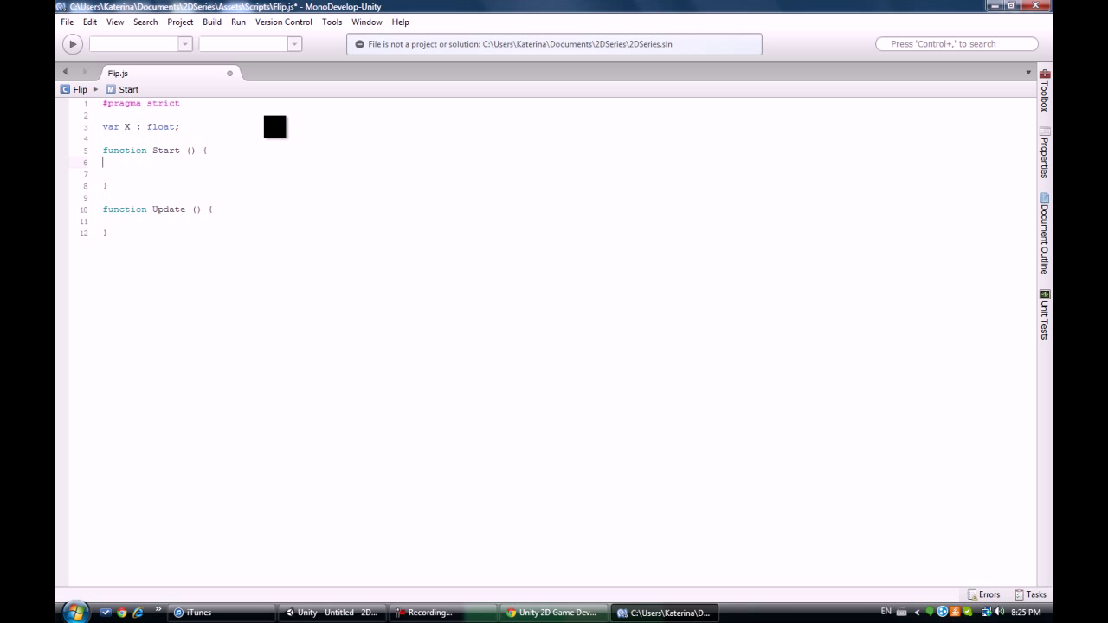
{"action": "key", "text": "Return"}
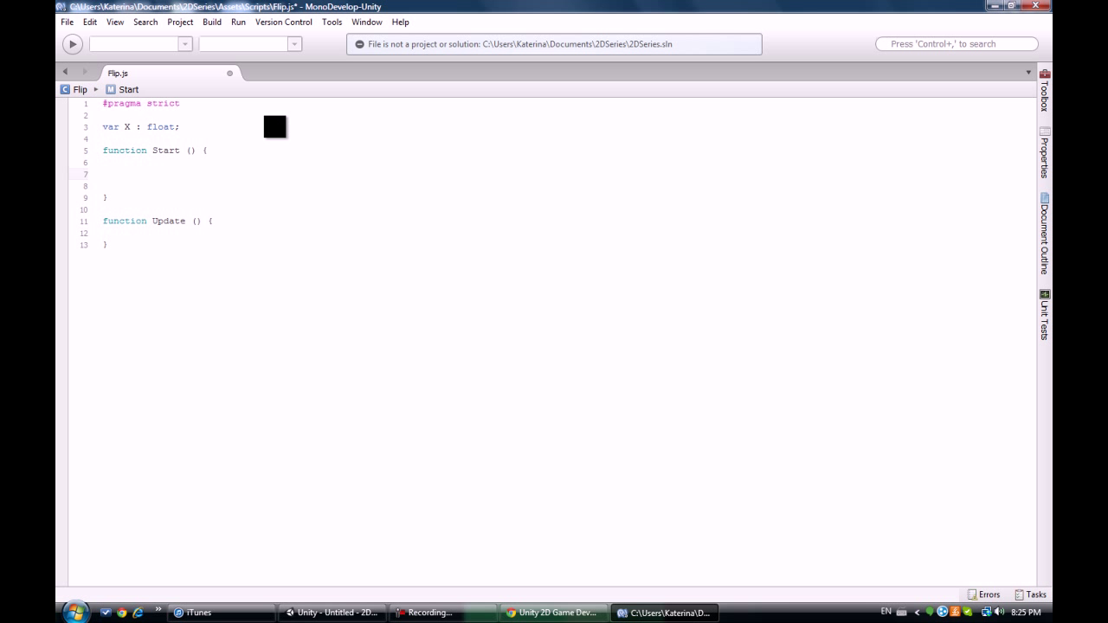
{"action": "type", "text": "X = "}
{"action": "type", "text": "transfo"}
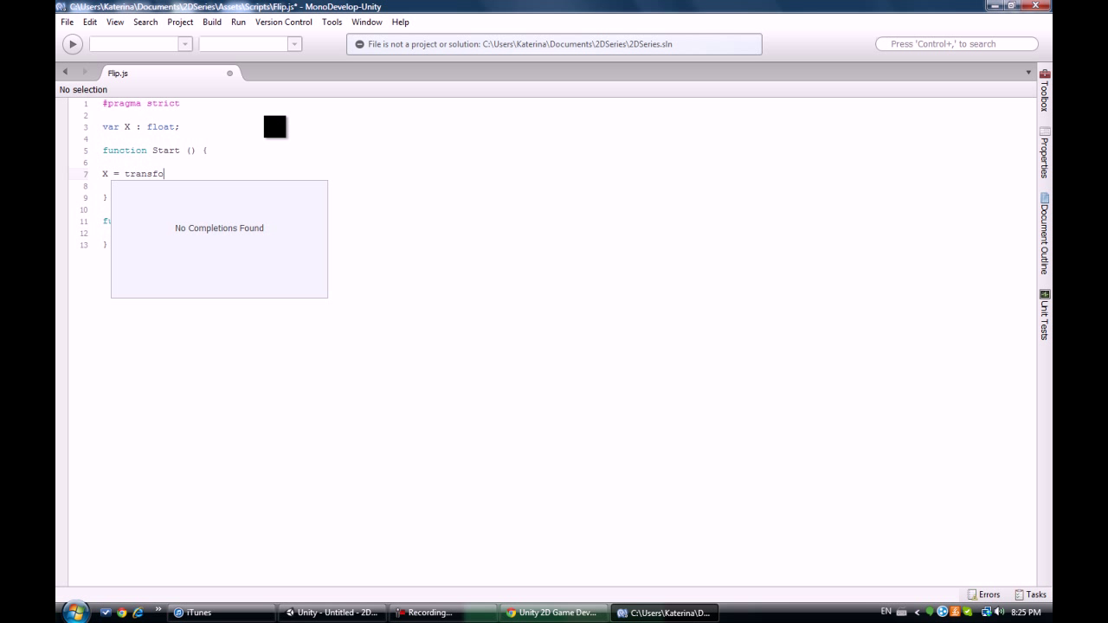
{"action": "type", "text": "rm."}
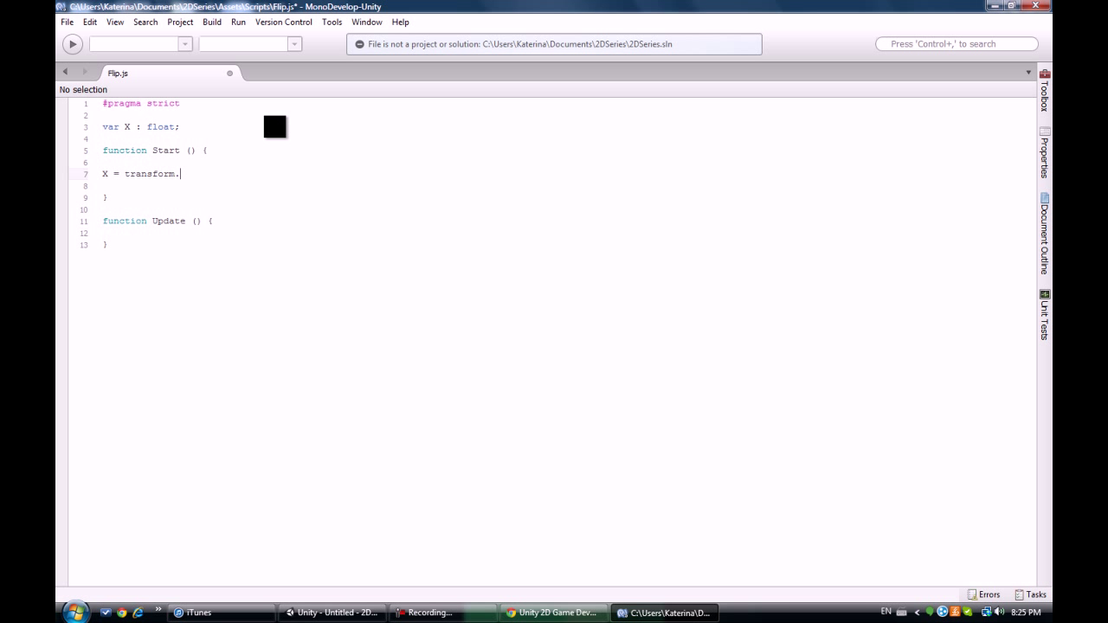
{"action": "type", "text": "localSca"}
{"action": "type", "text": "le.x;"}
{"action": "key", "text": "ctrl+s"}
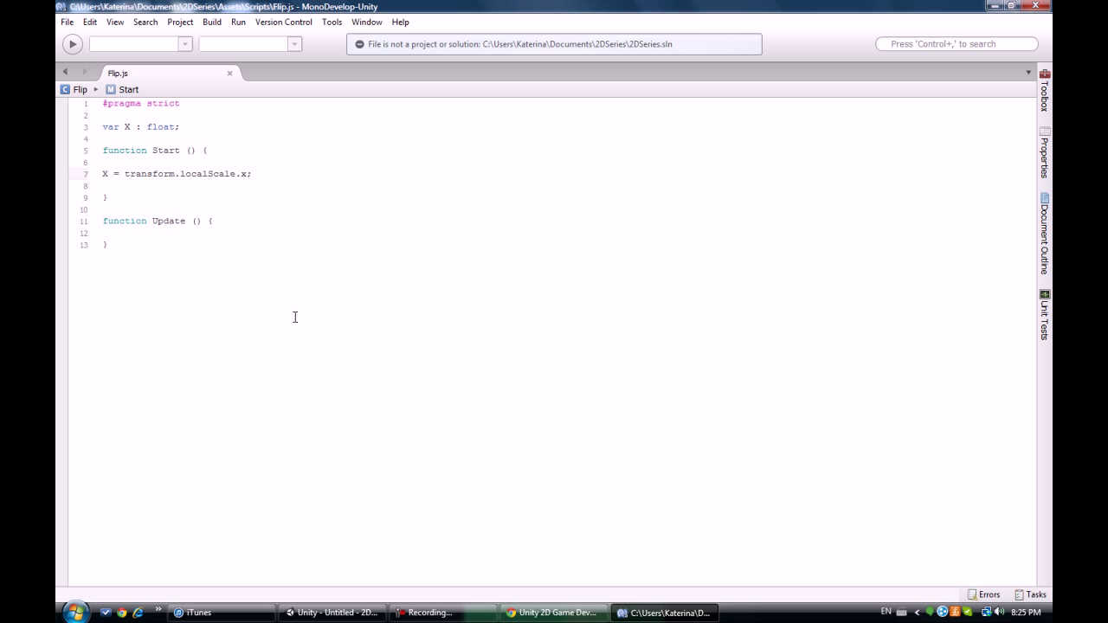
{"action": "left_click", "coordinate": [349, 612]}
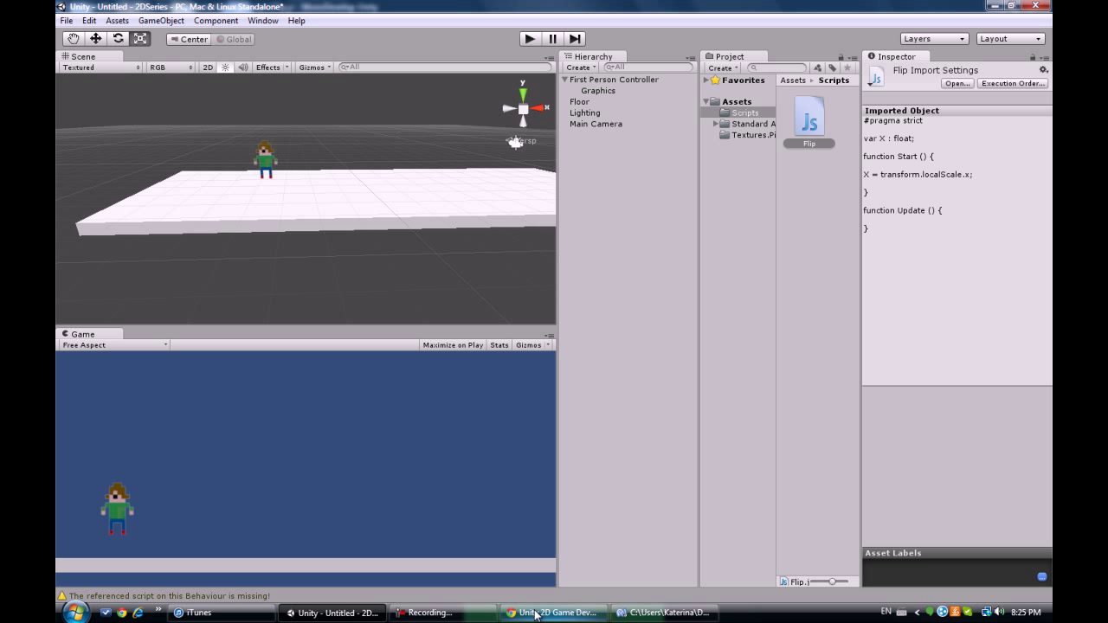
Remove the blank lines around Start's X assignment and indent it with Tab.
{"action": "left_click", "coordinate": [665, 612]}
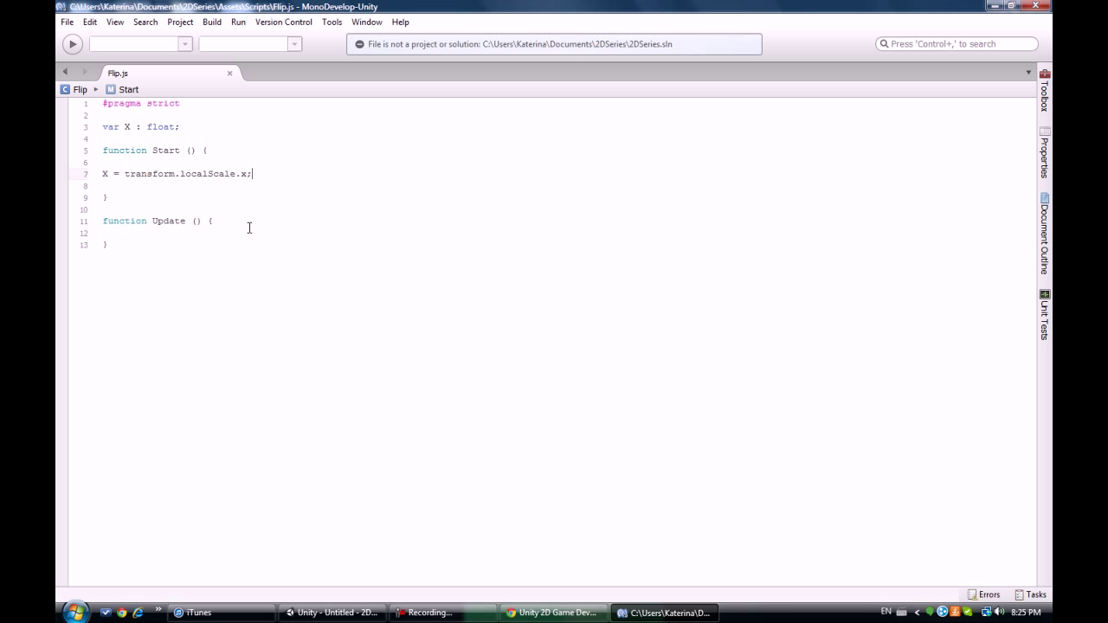
{"action": "left_click", "coordinate": [102, 187]}
{"action": "key", "text": "BackSpace"}
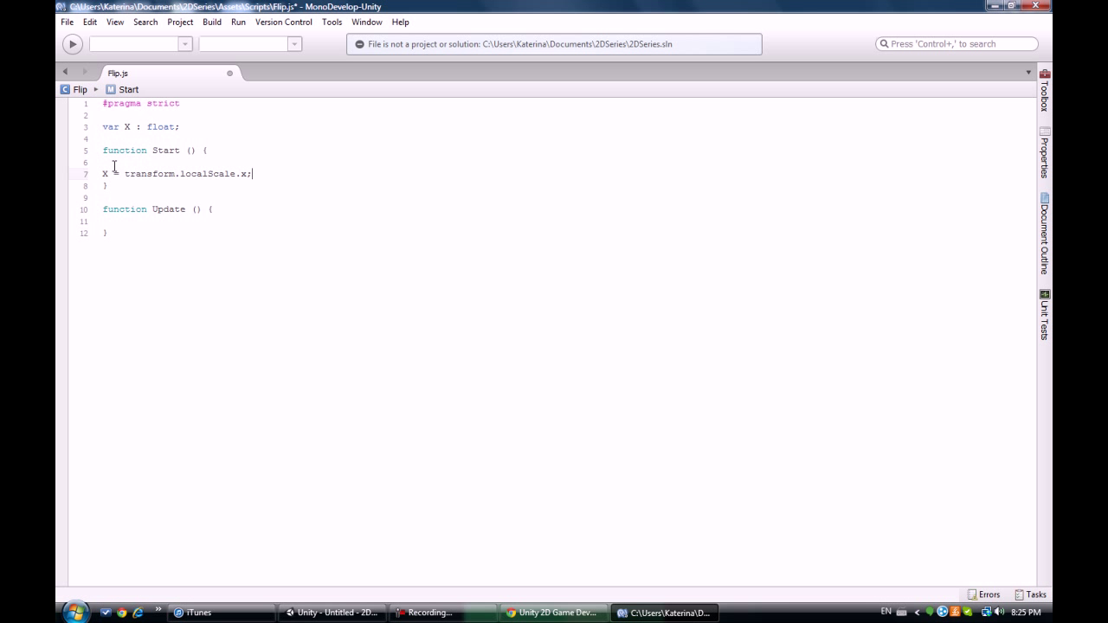
{"action": "left_click", "coordinate": [112, 164]}
{"action": "key", "text": "BackSpace"}
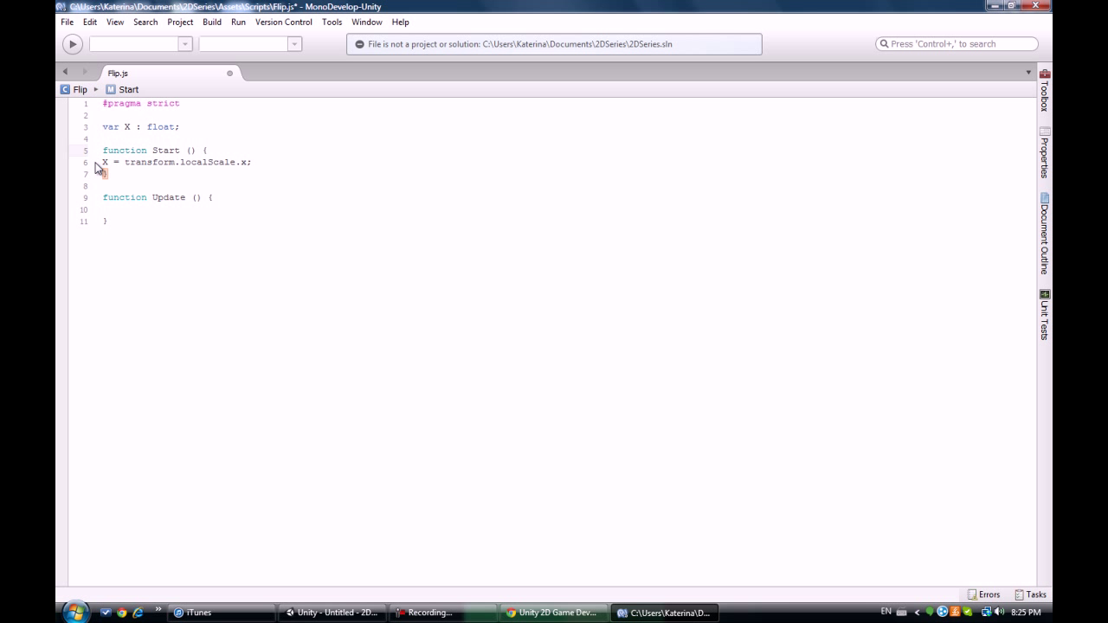
{"action": "left_click", "coordinate": [101, 162]}
{"action": "key", "text": "Tab"}
Delete the empty line before Update, place the cursor inside Update, and go back to Unity.
{"action": "left_click", "coordinate": [118, 183]}
{"action": "left_click", "coordinate": [121, 182]}
{"action": "key", "text": "BackSpace"}
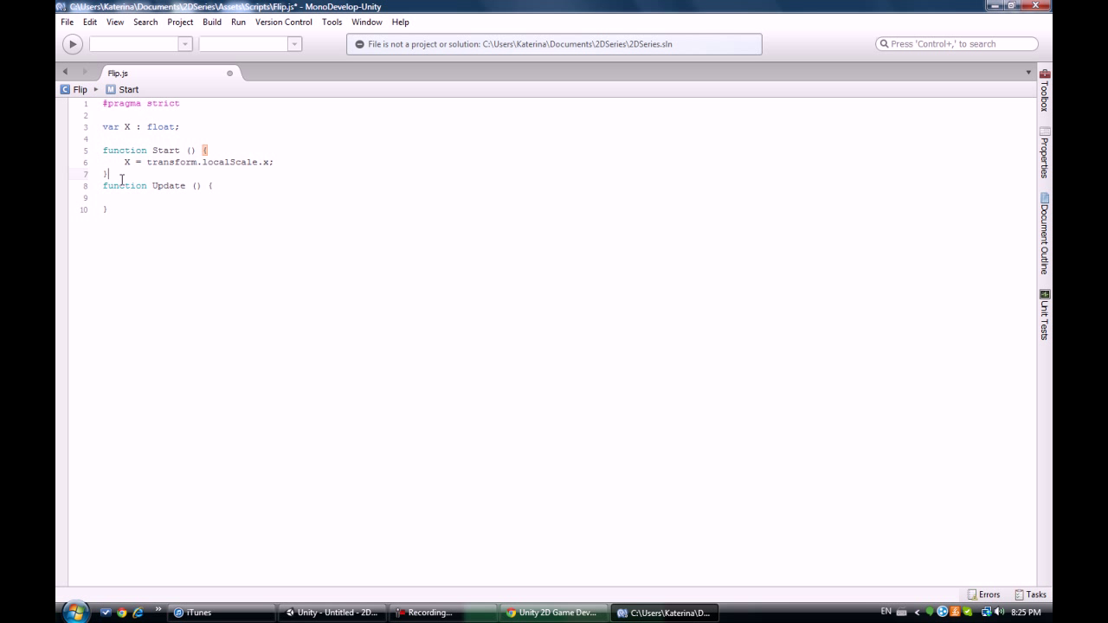
{"action": "left_click", "coordinate": [123, 197]}
{"action": "left_click", "coordinate": [330, 611]}
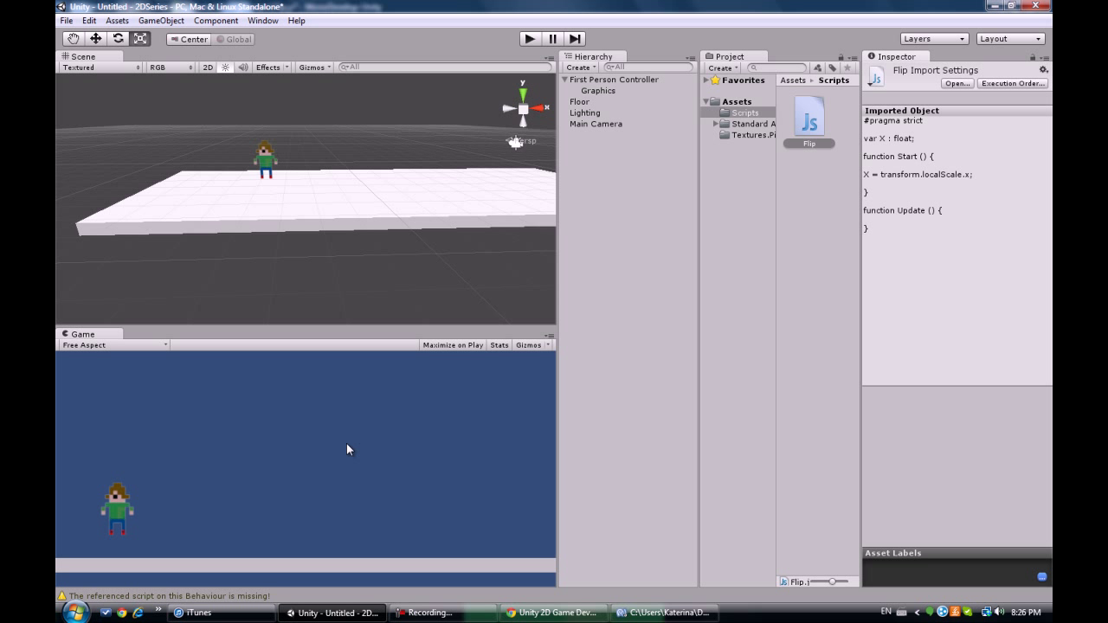
Run the game, move the character left and right, jump with Space, then stop.
{"action": "left_click", "coordinate": [528, 39]}
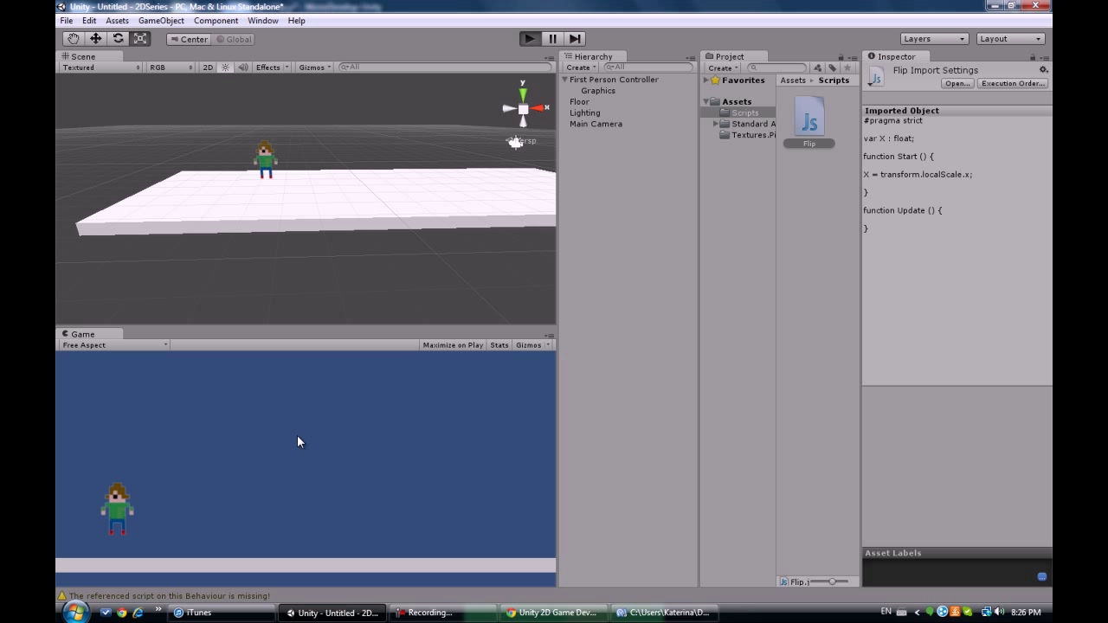
{"action": "key", "text": "Left"}
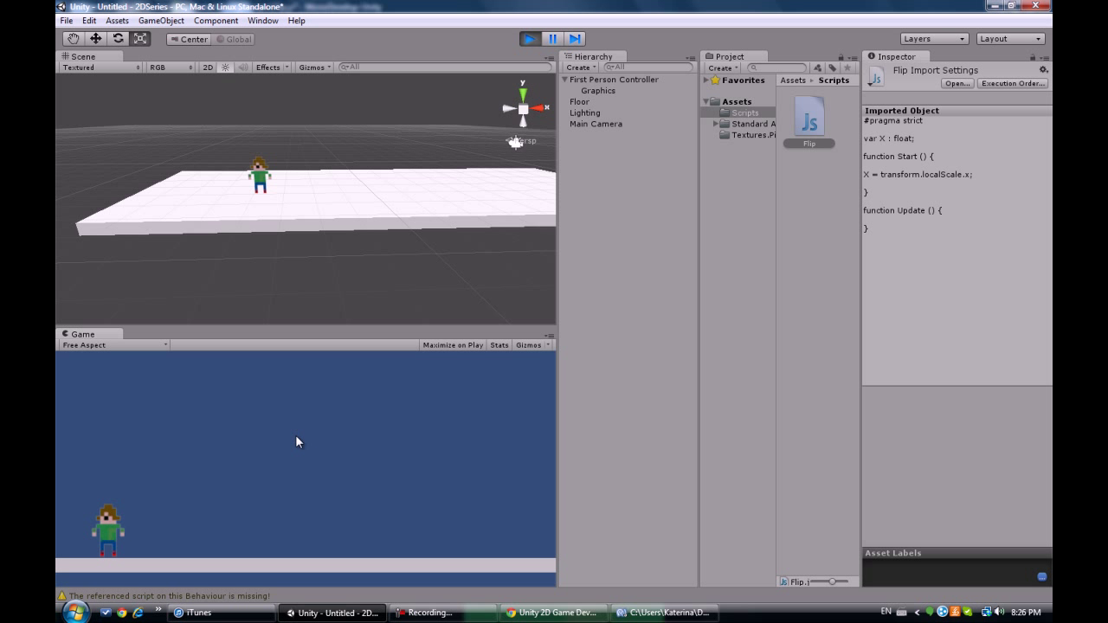
{"action": "key", "text": "Right"}
{"action": "key", "text": "Right"}
{"action": "key", "text": "space"}
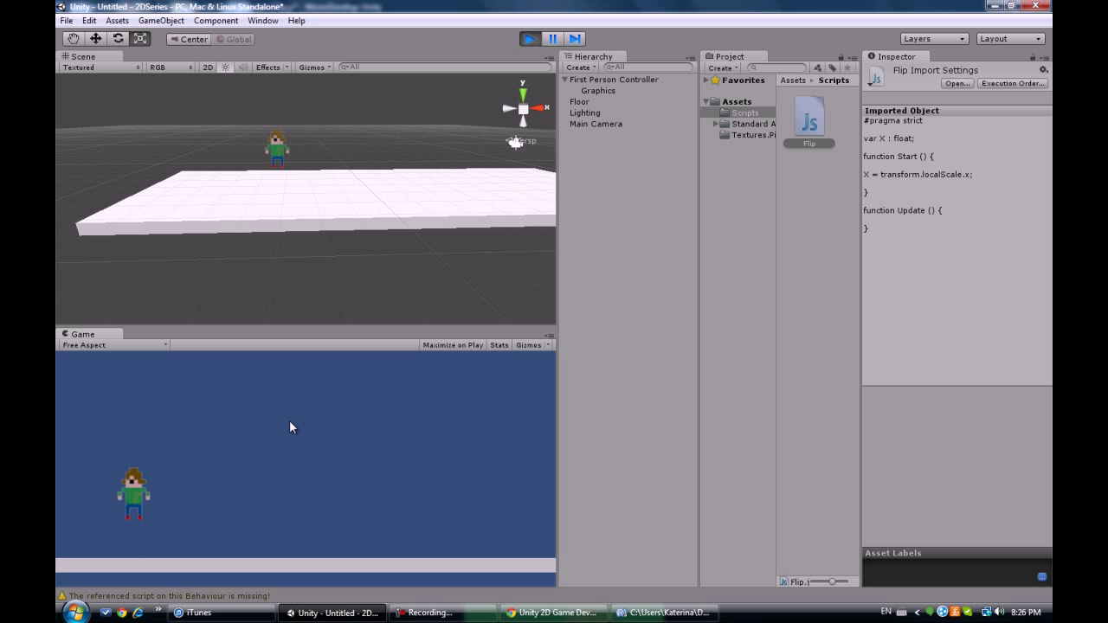
{"action": "left_click", "coordinate": [528, 39]}
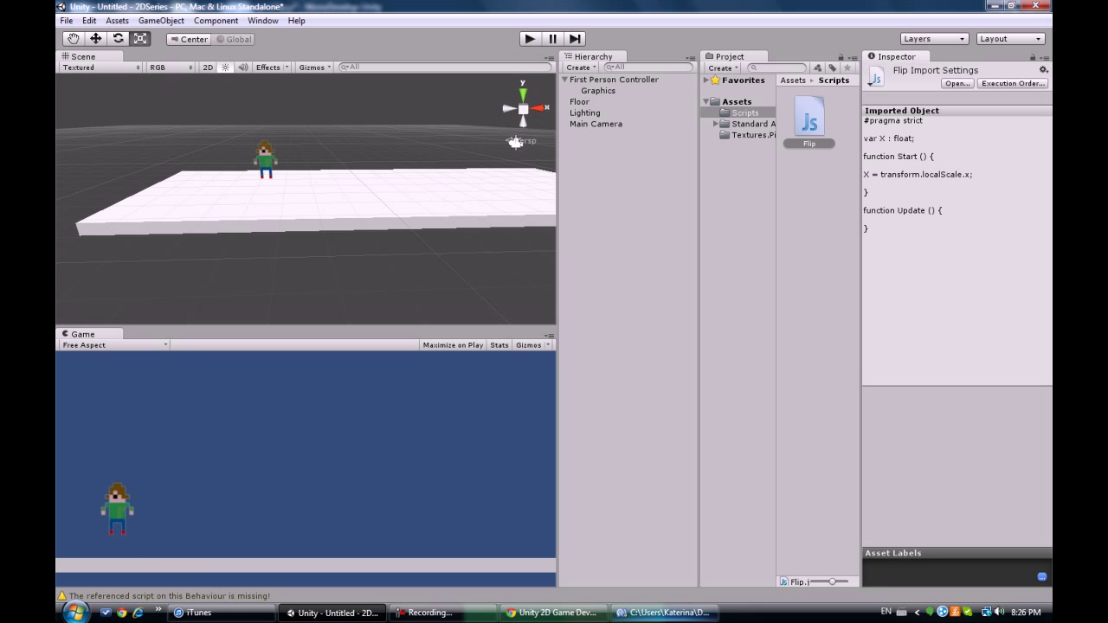
Add an Update block: if Input.GetKey("a"), set transform.localScale.x = X, then save.
{"action": "left_click", "coordinate": [665, 613]}
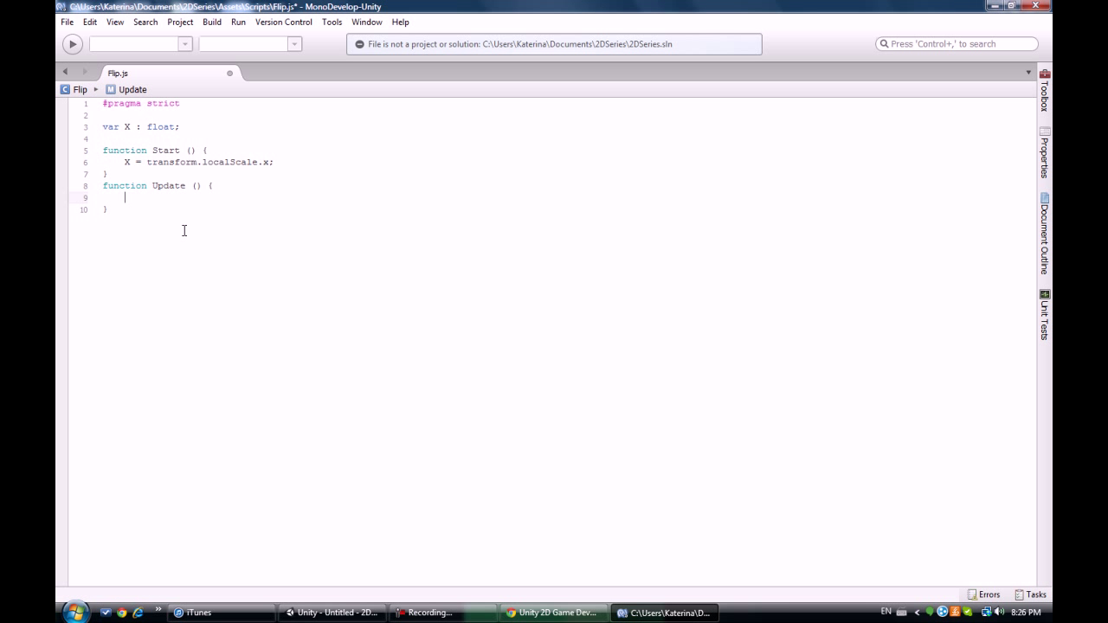
{"action": "type", "text": "if("}
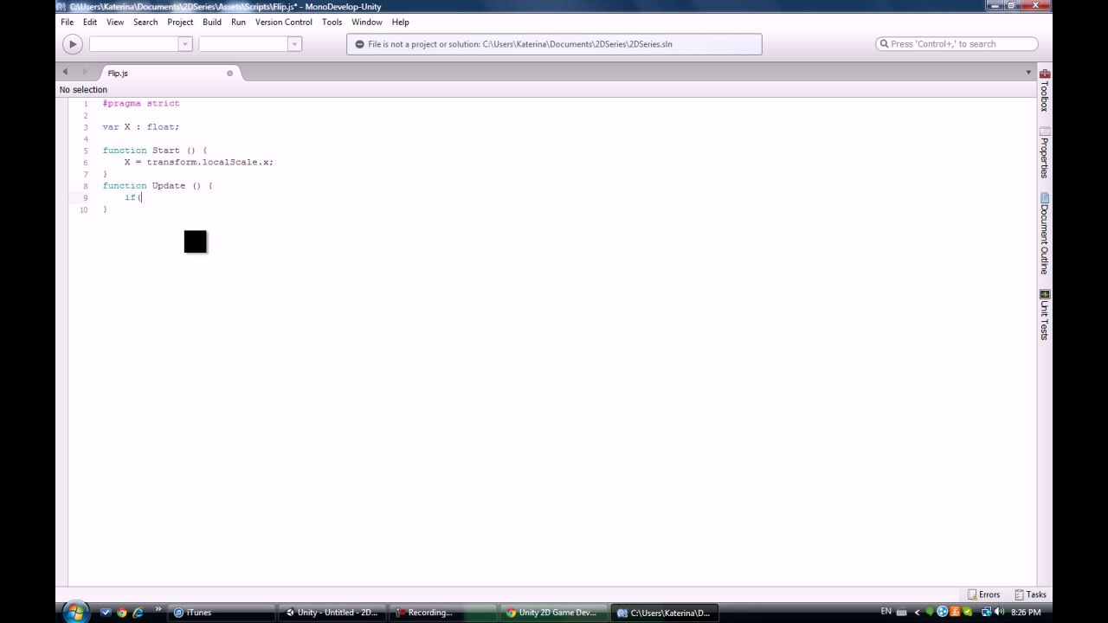
{"action": "type", "text": "In"}
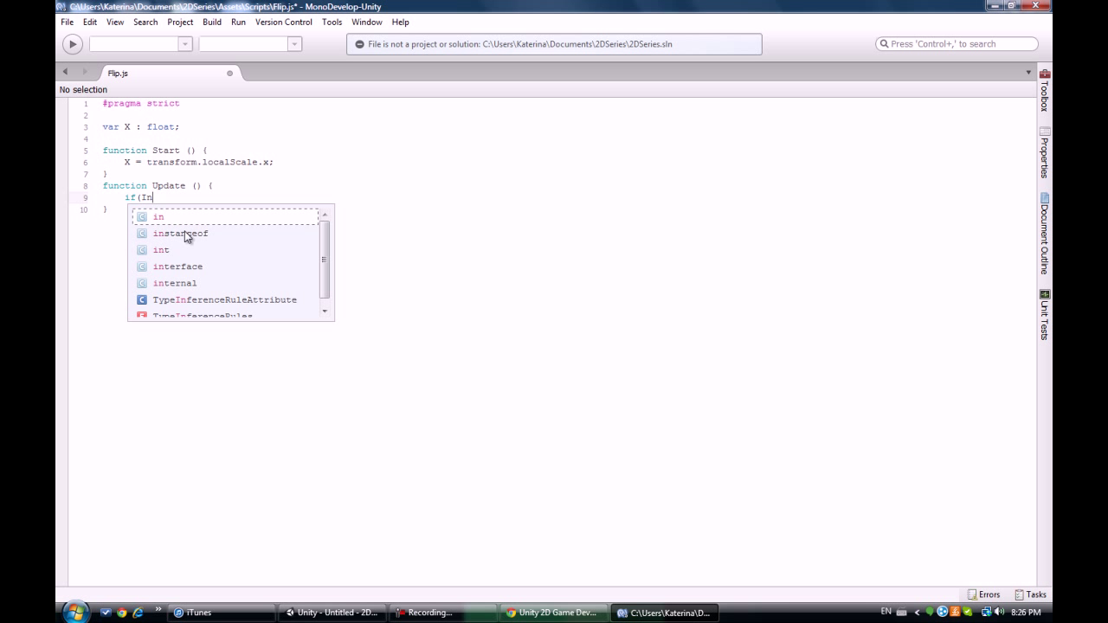
{"action": "type", "text": "put.Get"}
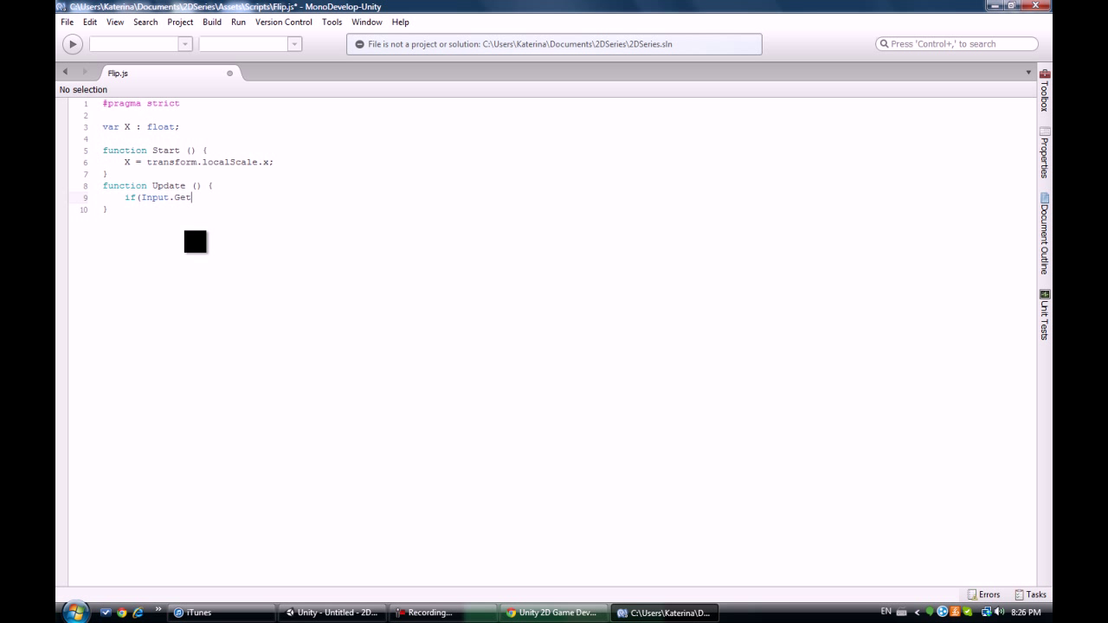
{"action": "type", "text": "Key(\"a"}
{"action": "type", "text": ")"}
{"action": "type", "text": ")"}
{"action": "key", "text": "Return"}
{"action": "type", "text": "{"}
{"action": "key", "text": "Return"}
{"action": "type", "text": "}"}
{"action": "key", "text": "Up"}
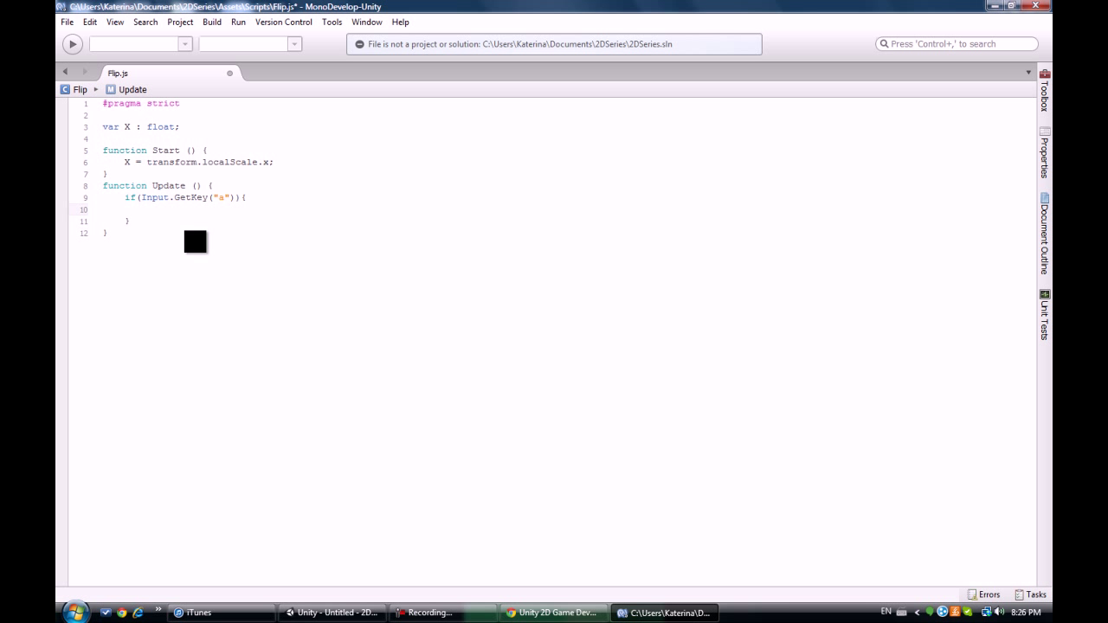
{"action": "type", "text": "tra"}
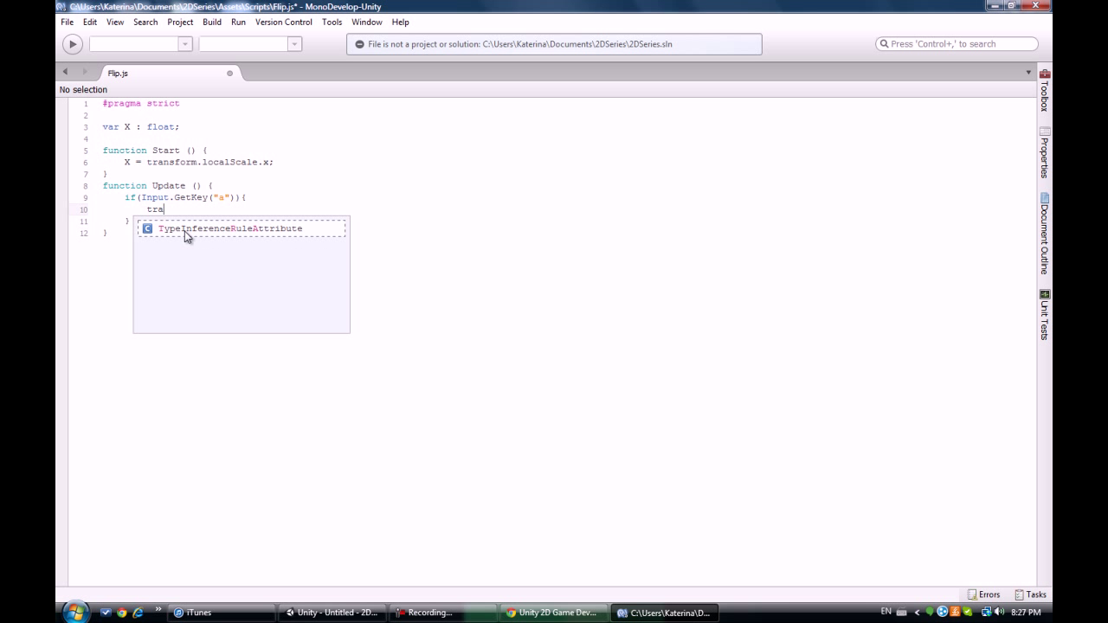
{"action": "type", "text": "nsfor,"}
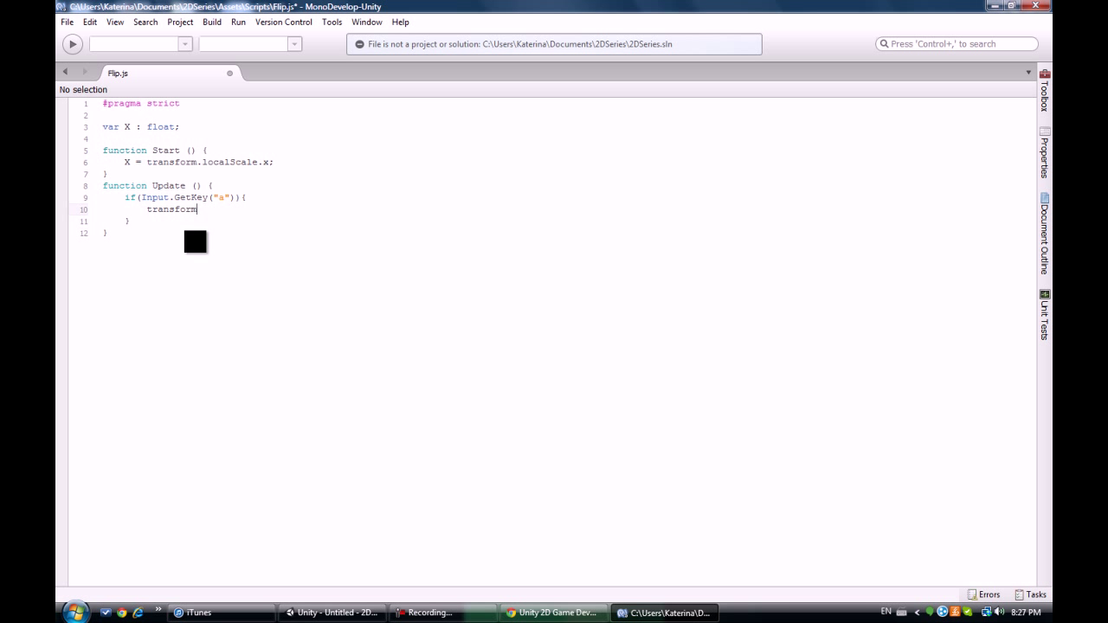
{"action": "type", "text": "loc"}
{"action": "type", "text": "alS"}
{"action": "type", "text": "cale.x= "}
{"action": "type", "text": "X;"}
{"action": "key", "text": "ctrl+s"}
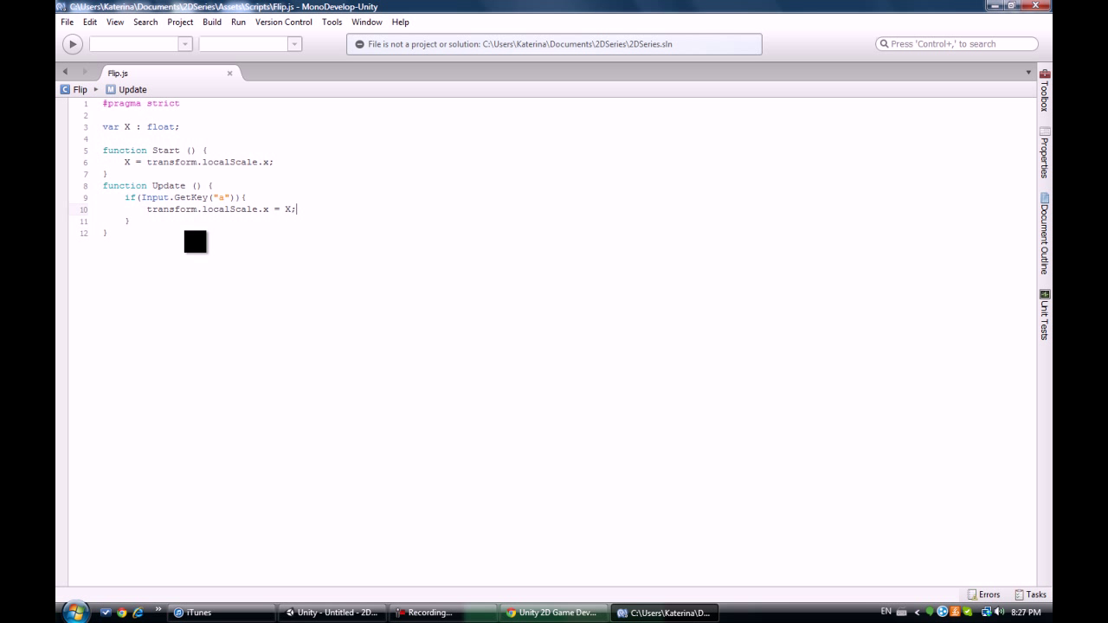
{"action": "key", "text": "Up"}
{"action": "key", "text": "Up"}
{"action": "key", "text": "Up"}
{"action": "key", "text": "Up"}
Add an else-if for the "d" key setting transform.localScale.x = -X.
{"action": "left_click", "coordinate": [178, 220]}
{"action": "key", "text": "Return"}
{"action": "type", "text": "e"}
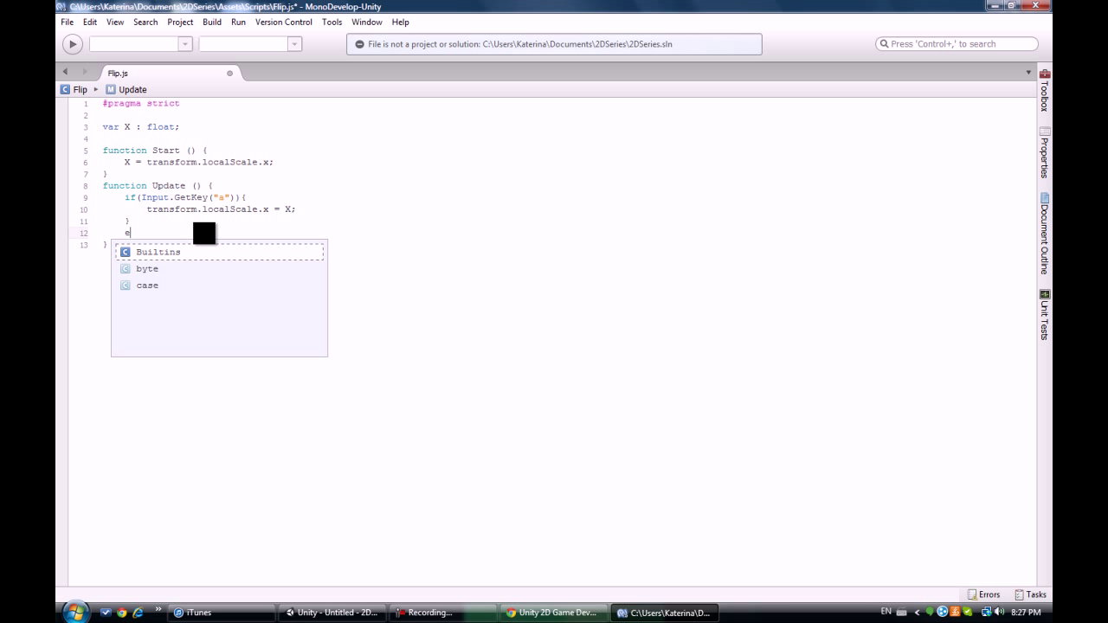
{"action": "type", "text": "lser "}
{"action": "type", "text": "if"}
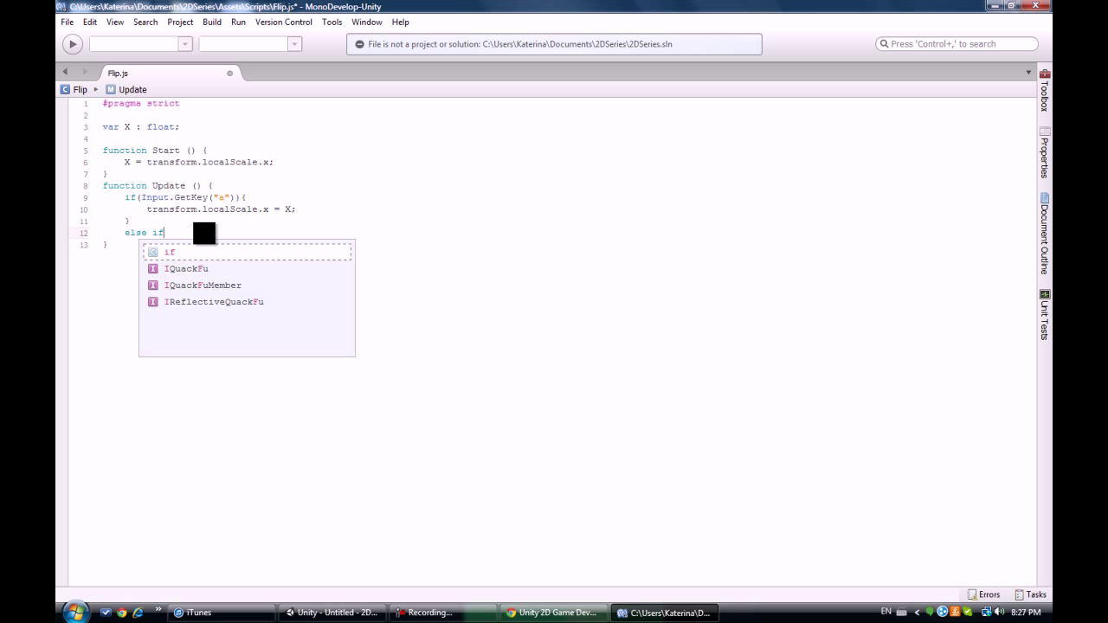
{"action": "type", "text": "(I"}
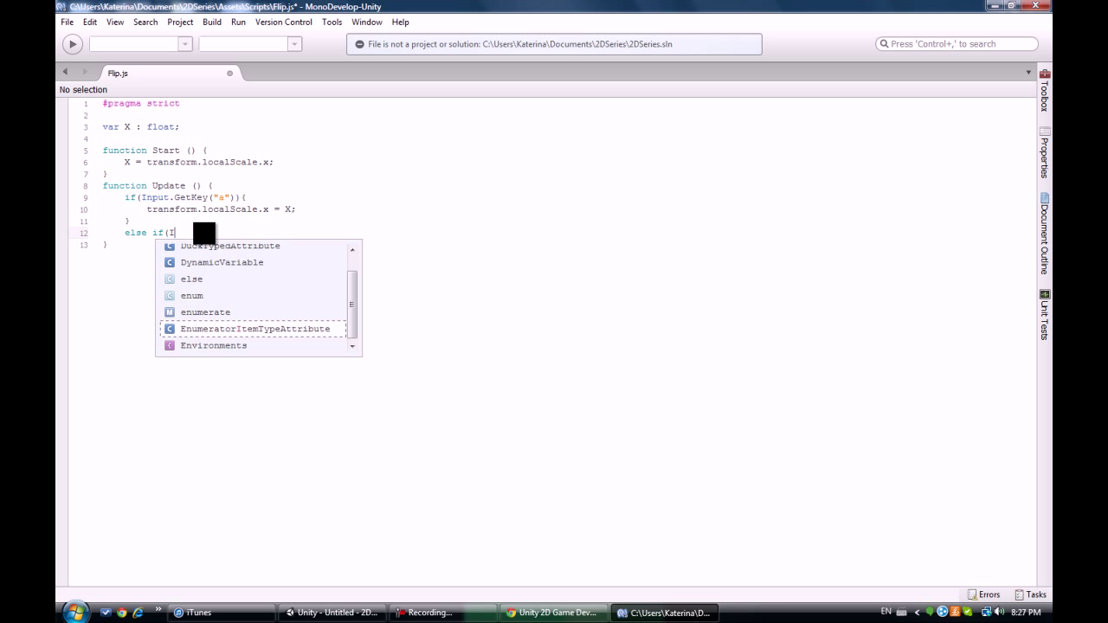
{"action": "type", "text": "nput"}
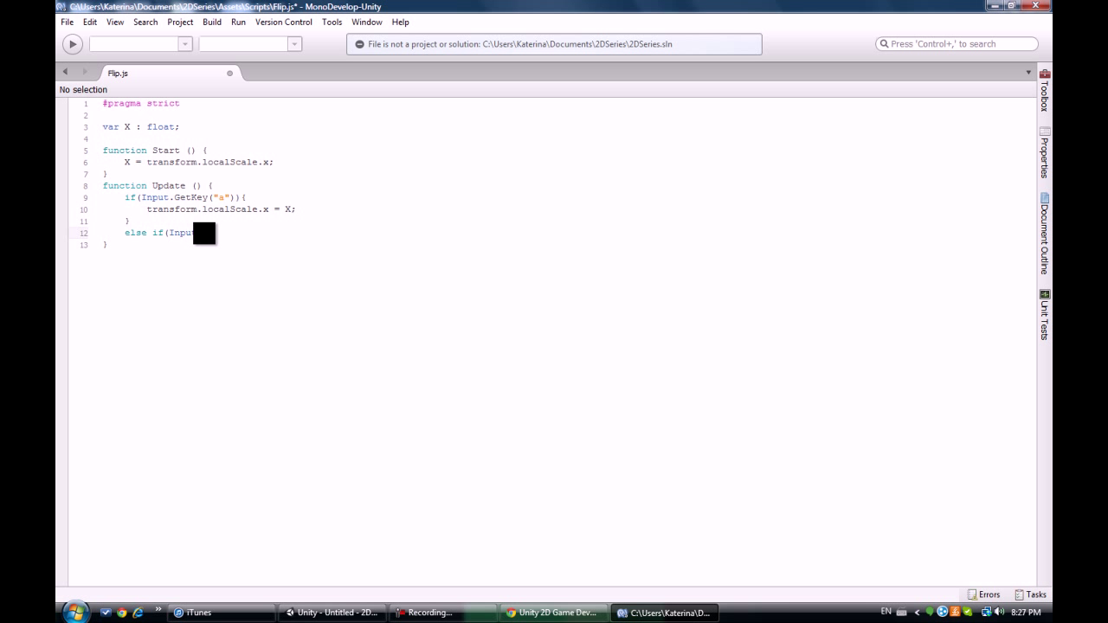
{"action": "type", "text": "e"}
{"action": "type", "text": "y(\"d"}
{"action": "type", "text": "\"d"}
{"action": "type", "text": ")"}
{"action": "type", "text": ")"}
{"action": "type", "text": "{"}
{"action": "key", "text": "Return"}
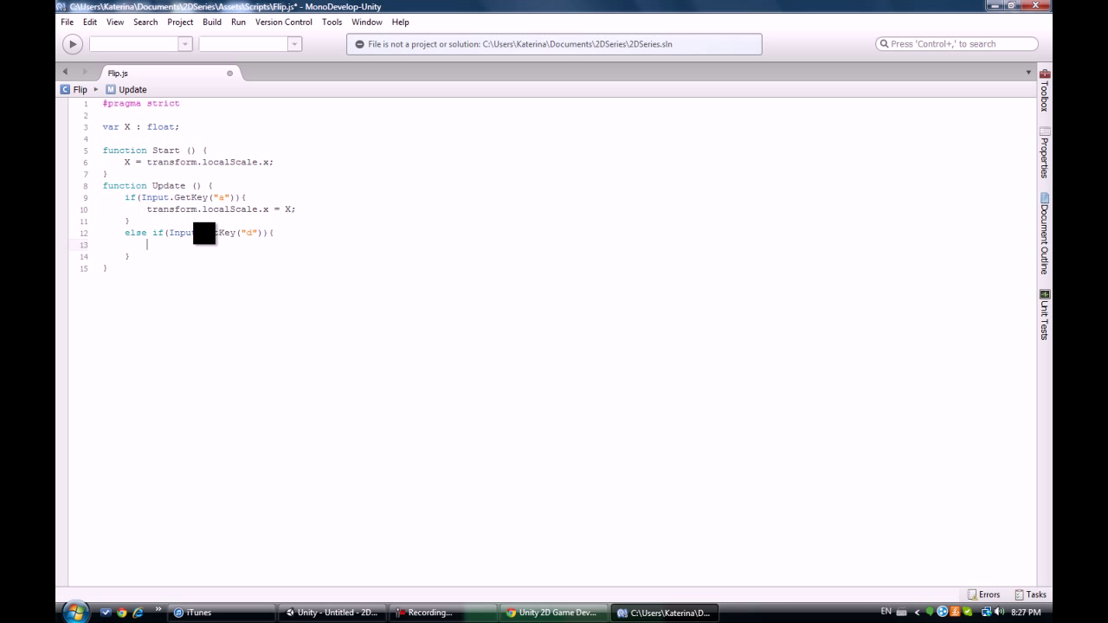
{"action": "type", "text": "transform"}
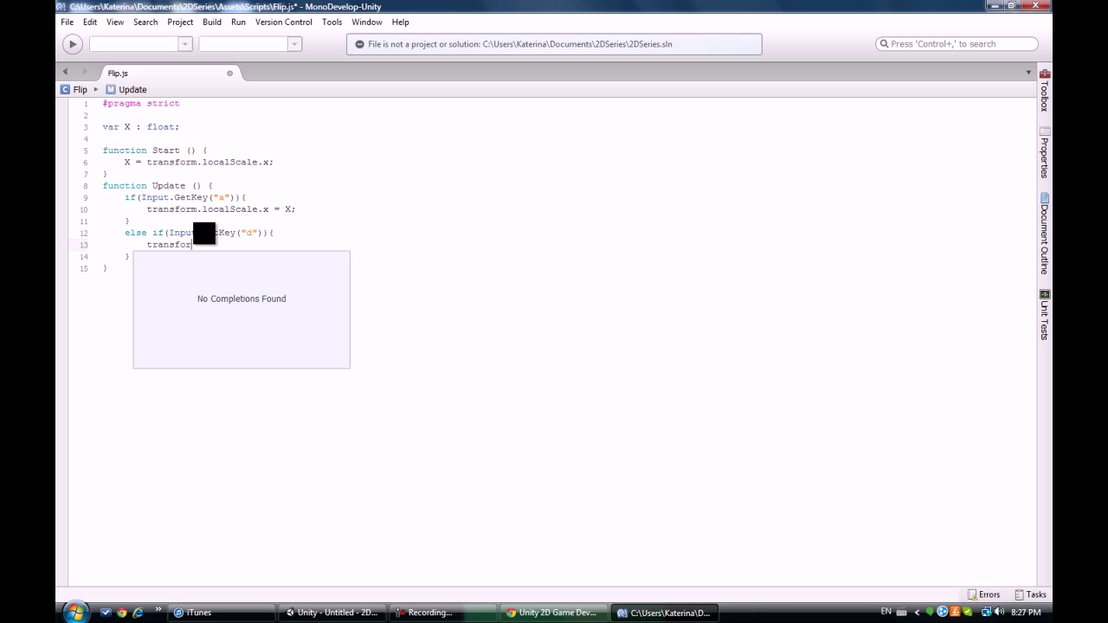
{"action": "type", "text": ".local"}
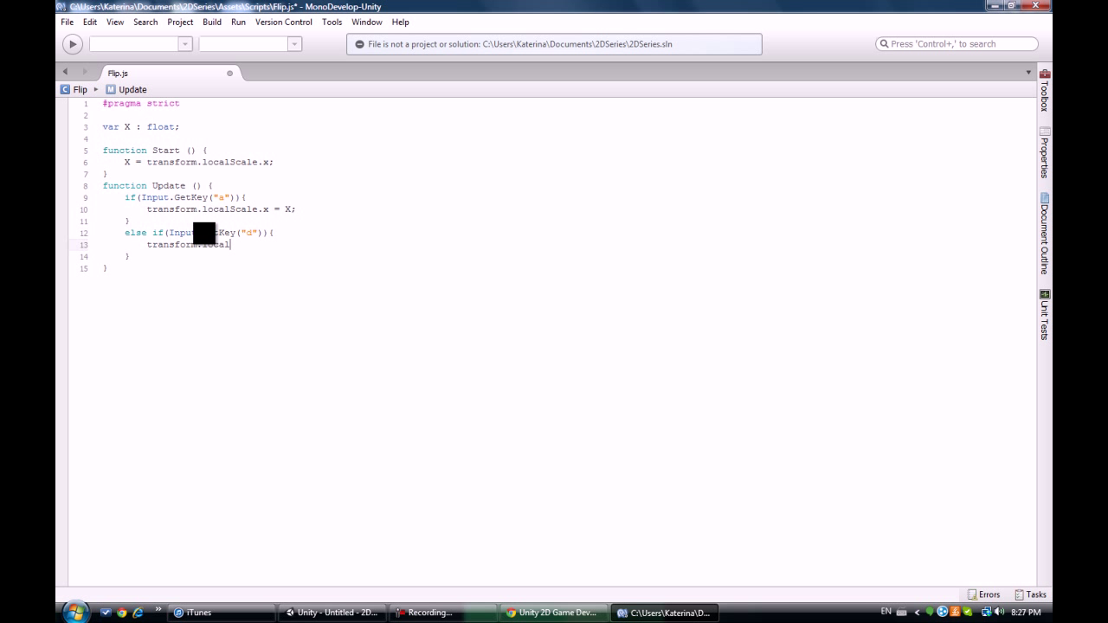
{"action": "type", "text": "Scale.x "}
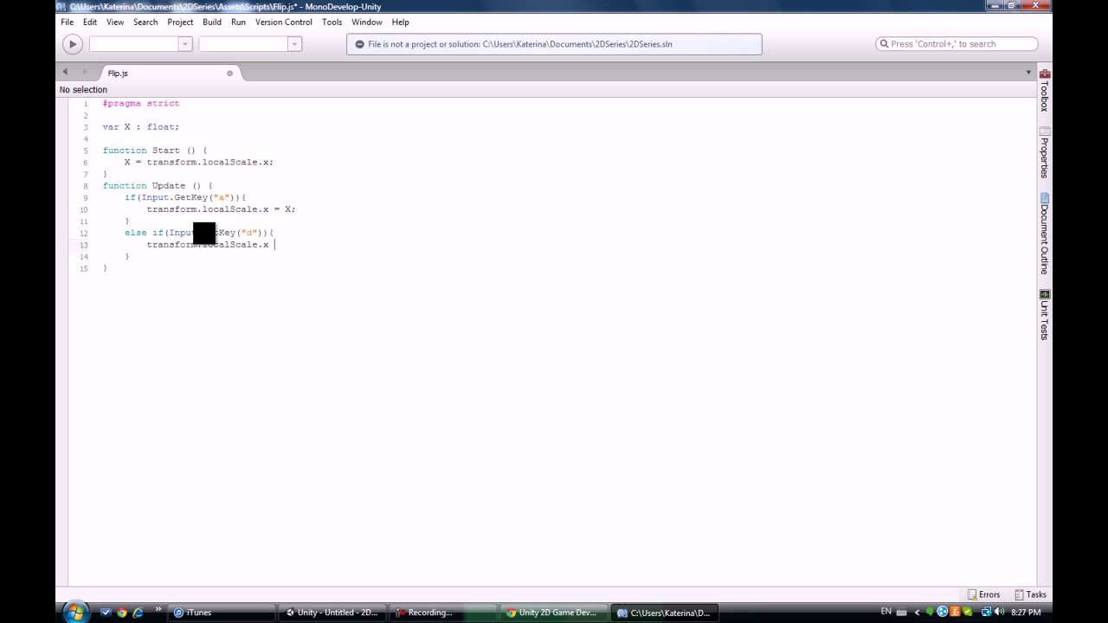
{"action": "type", "text": "= -X;"}
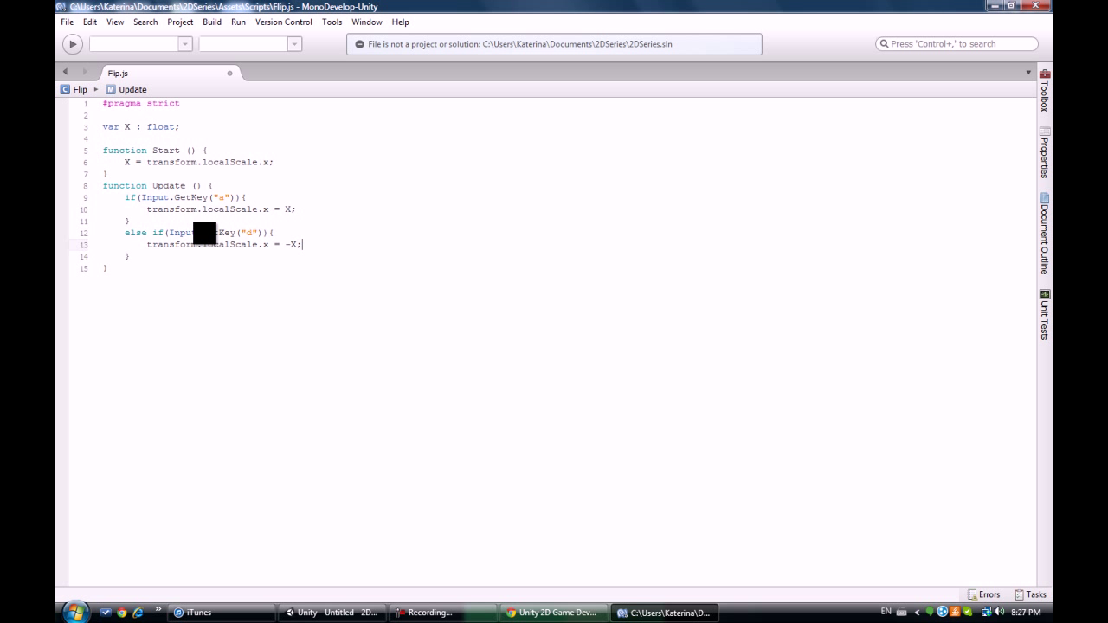
Review the code by highlighting the X declaration, Update opening, and the -X line.
{"action": "left_click", "coordinate": [993, 5]}
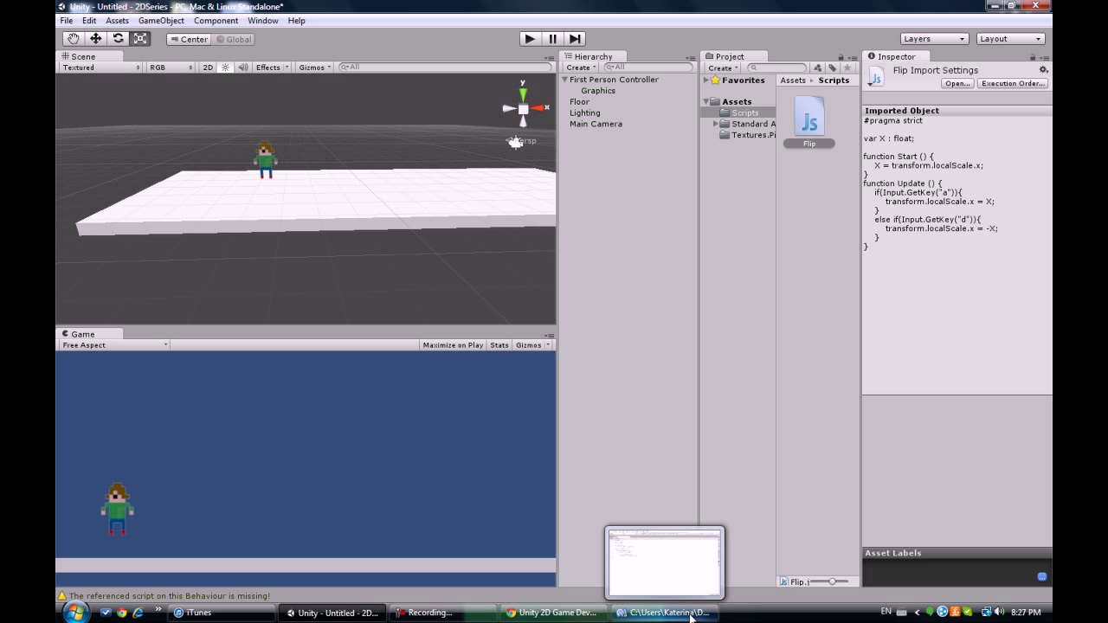
{"action": "left_click", "coordinate": [693, 612]}
{"action": "left_click_drag", "start_coordinate": [103, 127], "coordinate": [180, 127]}
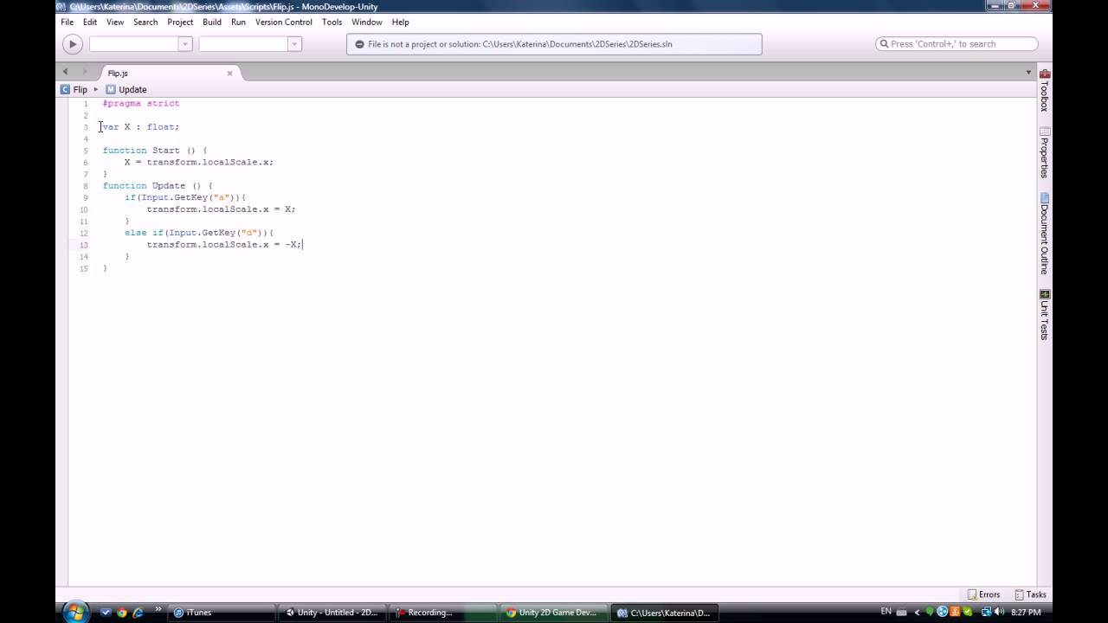
{"action": "left_click", "coordinate": [187, 185]}
{"action": "left_click_drag", "start_coordinate": [104, 185], "coordinate": [252, 198]}
{"action": "left_click", "coordinate": [252, 198]}
{"action": "left_click_drag", "start_coordinate": [173, 244], "coordinate": [306, 253]}
{"action": "left_click", "coordinate": [299, 268]}
Open and dismiss the File menu, then minimize MonoDevelop to show Unity.
{"action": "left_click", "coordinate": [69, 22]}
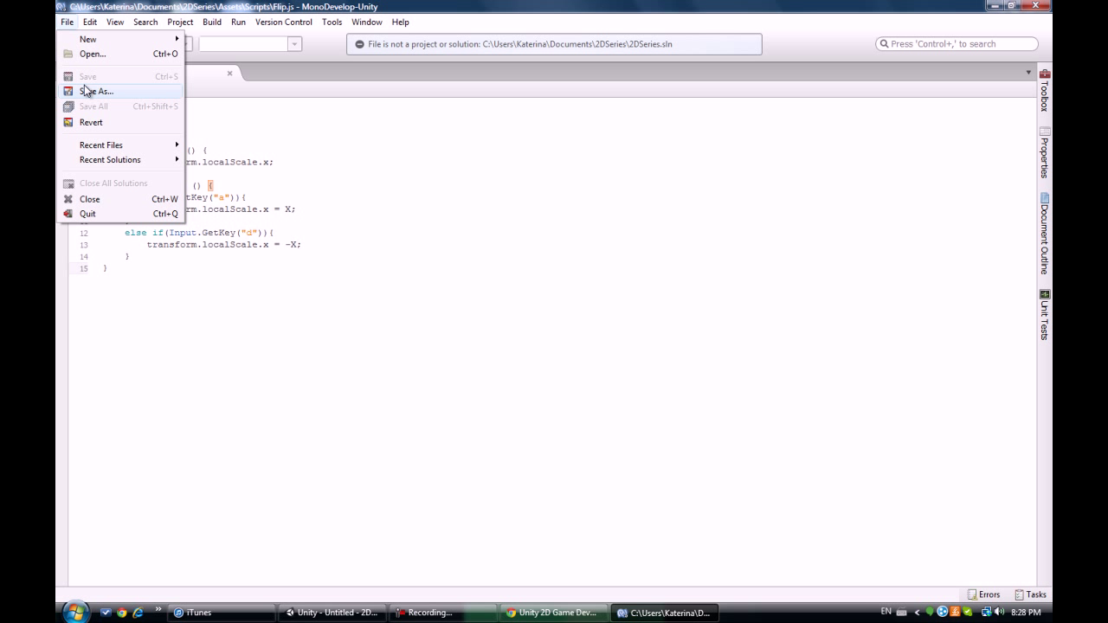
{"action": "key", "text": "Escape"}
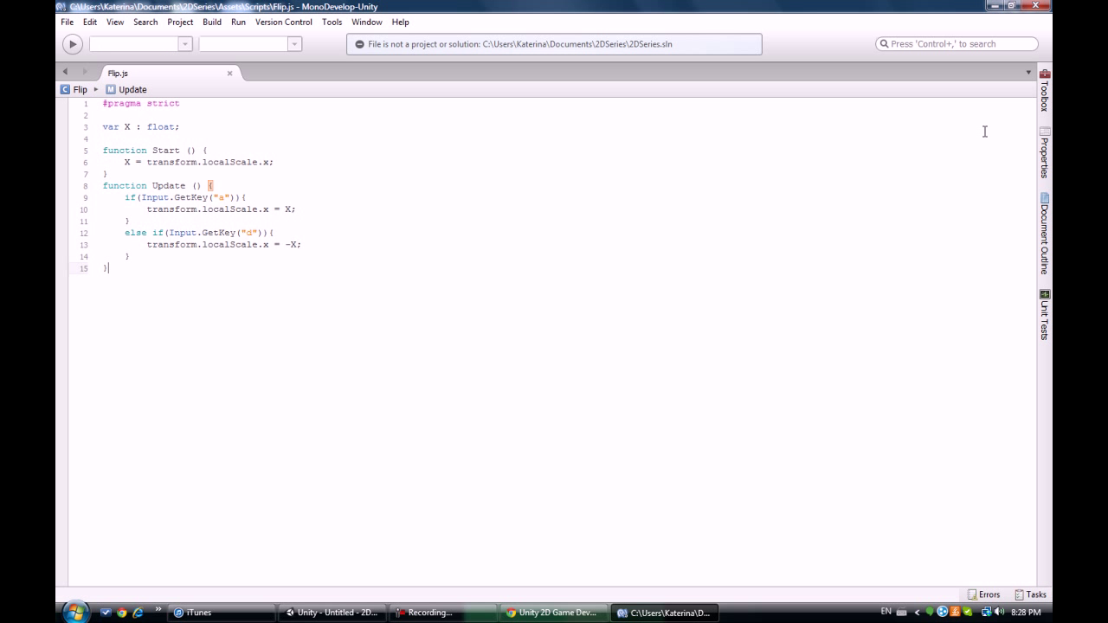
{"action": "left_click", "coordinate": [992, 5]}
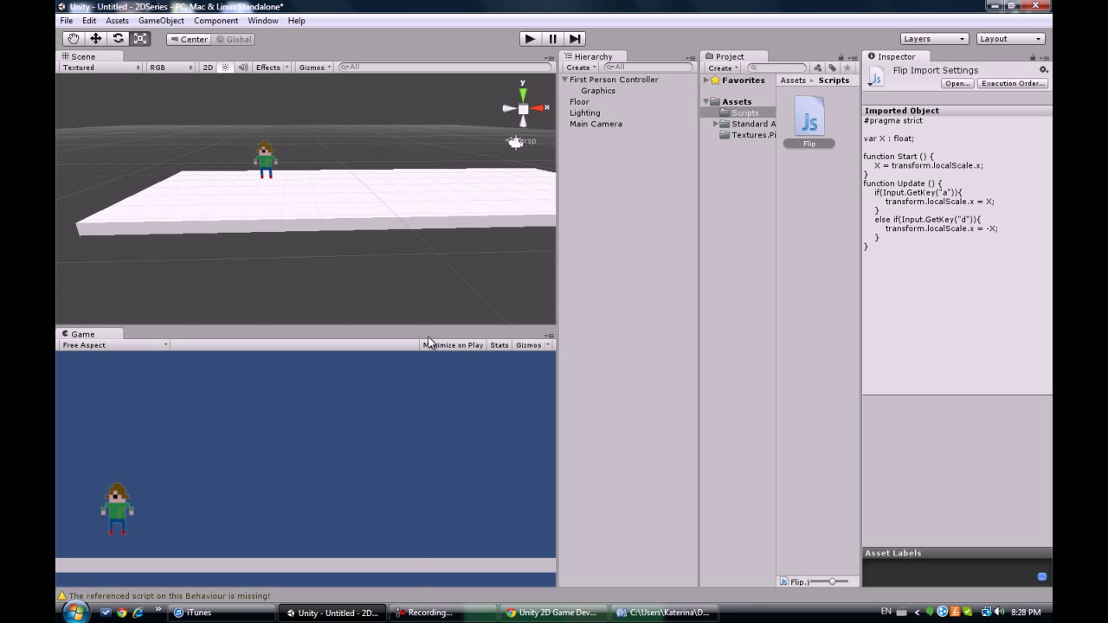
Attach the Flip script to Graphics and remove its missing-script component.
{"action": "left_click", "coordinate": [591, 93]}
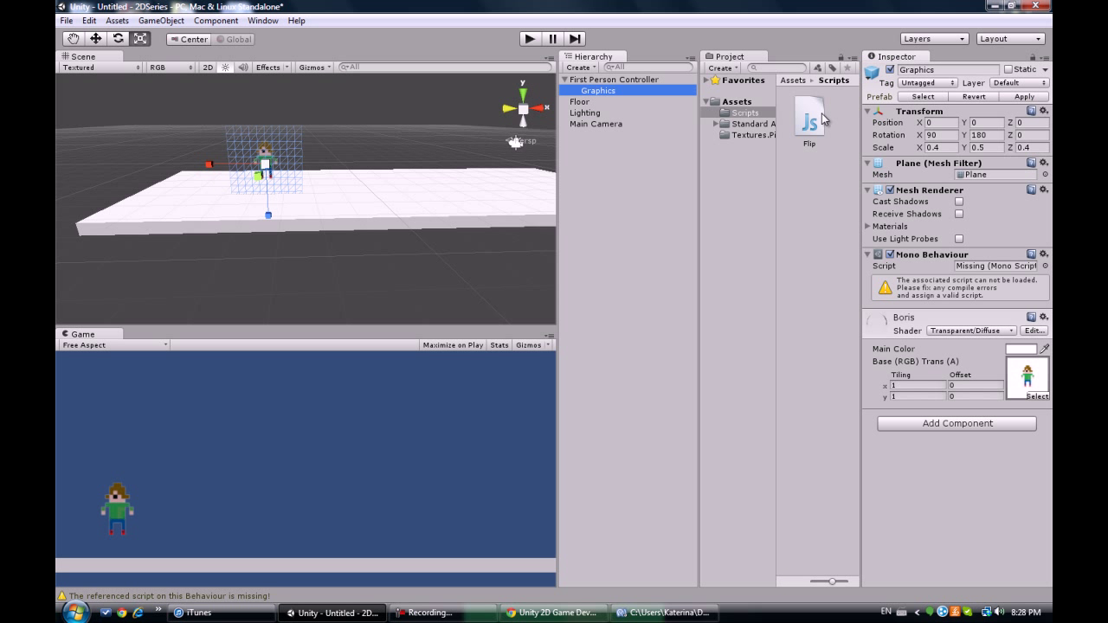
{"action": "left_click_drag", "start_coordinate": [822, 119], "coordinate": [978, 489]}
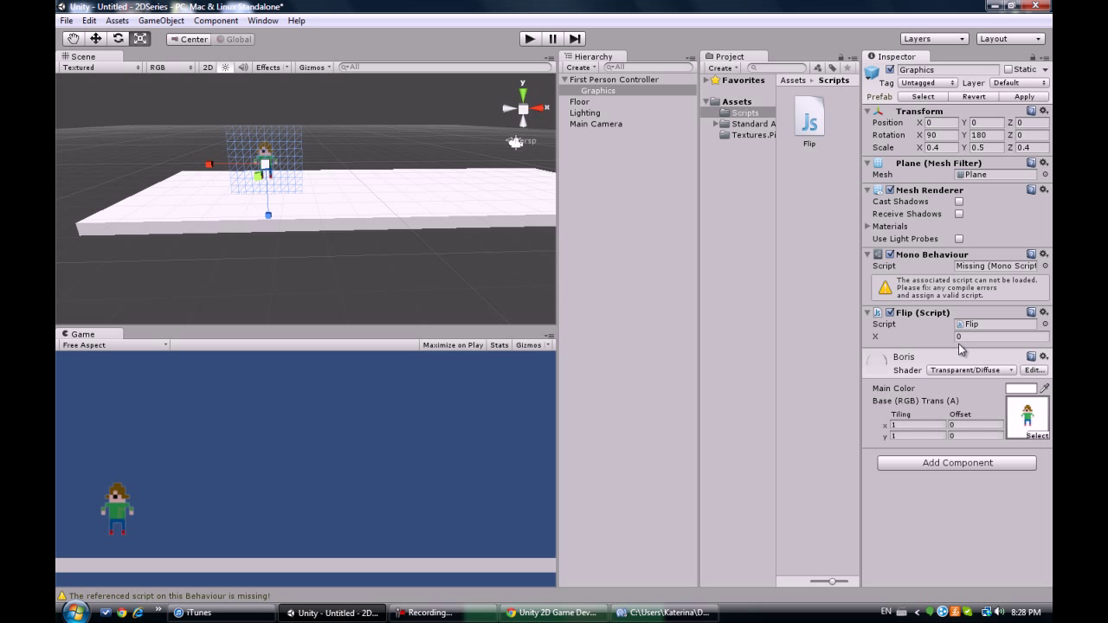
{"action": "left_click", "coordinate": [1044, 254]}
{"action": "left_click", "coordinate": [922, 289]}
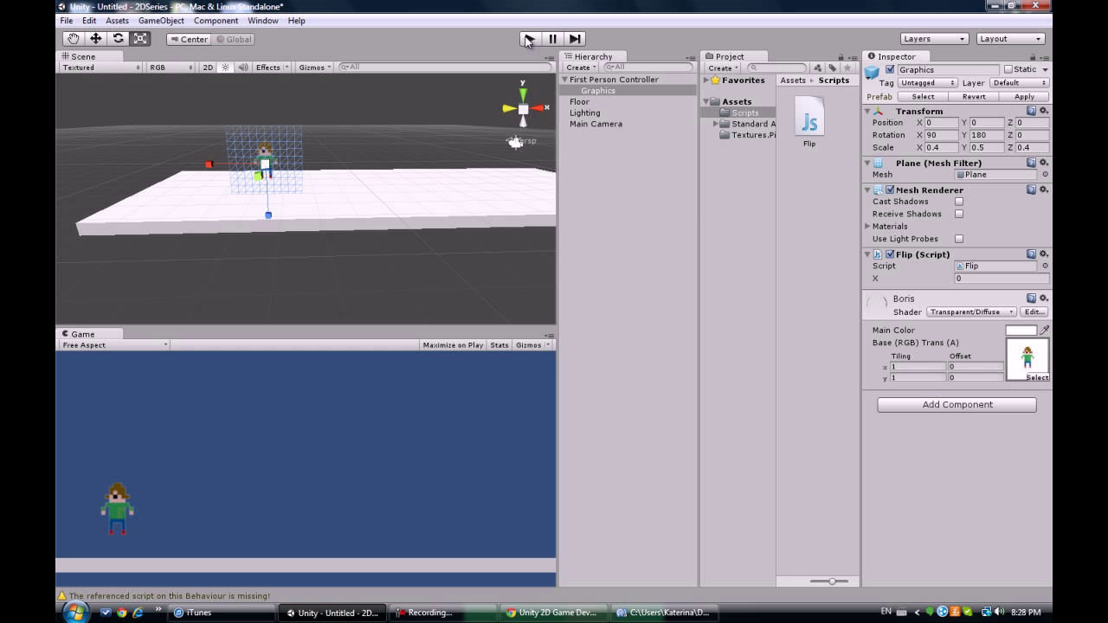
Play the game and walk right and left to watch the sprite flip.
{"action": "left_click", "coordinate": [528, 40]}
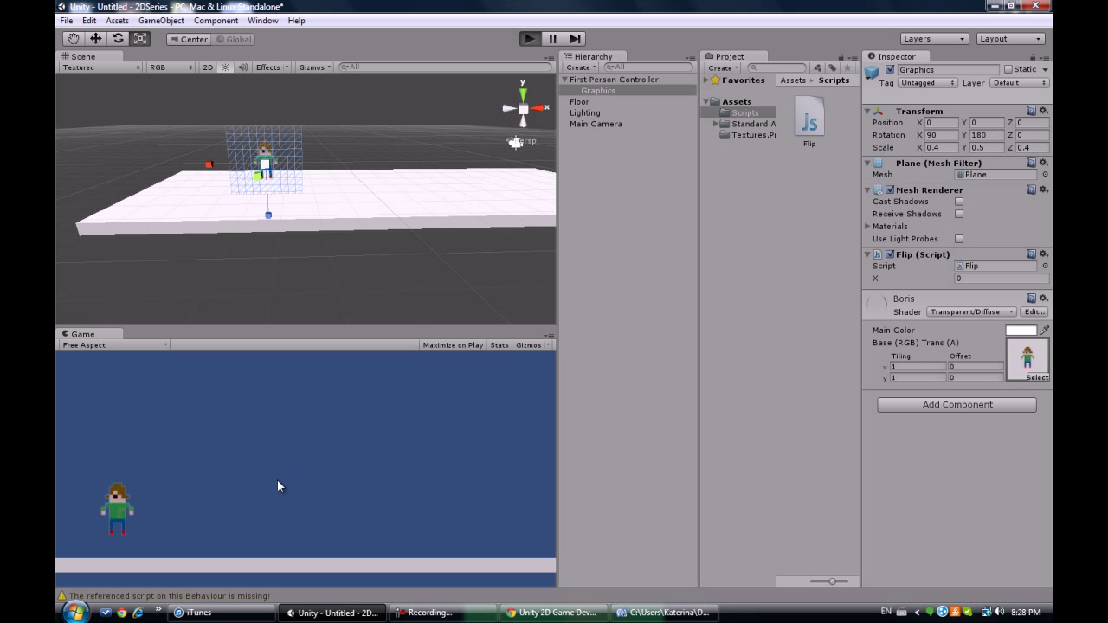
{"action": "key", "text": "space"}
{"action": "key", "text": "Right"}
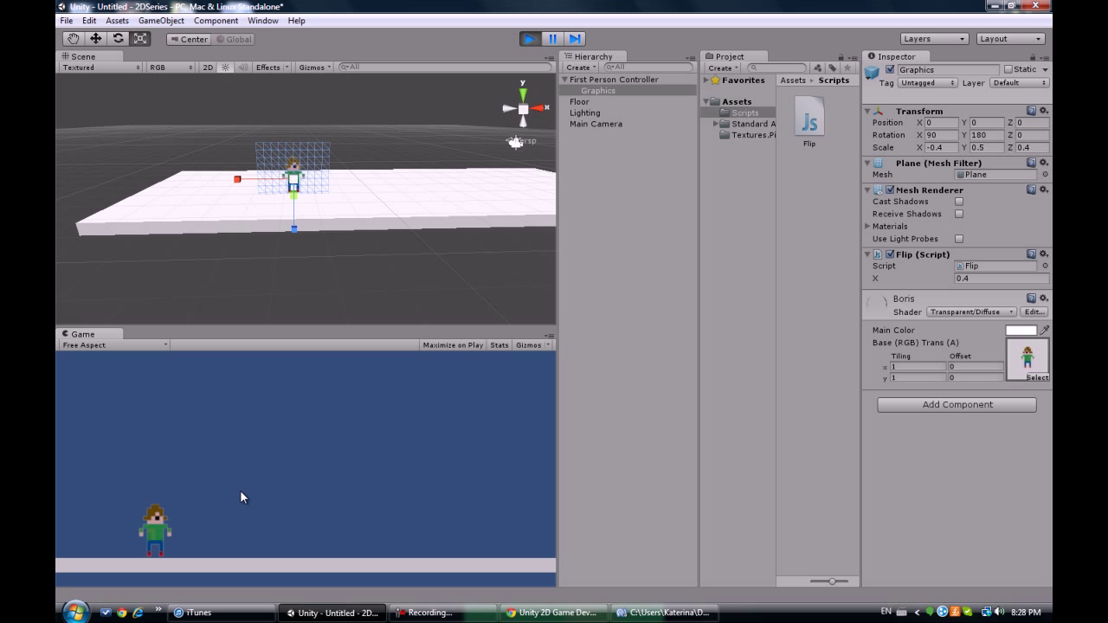
{"action": "key", "text": "Left"}
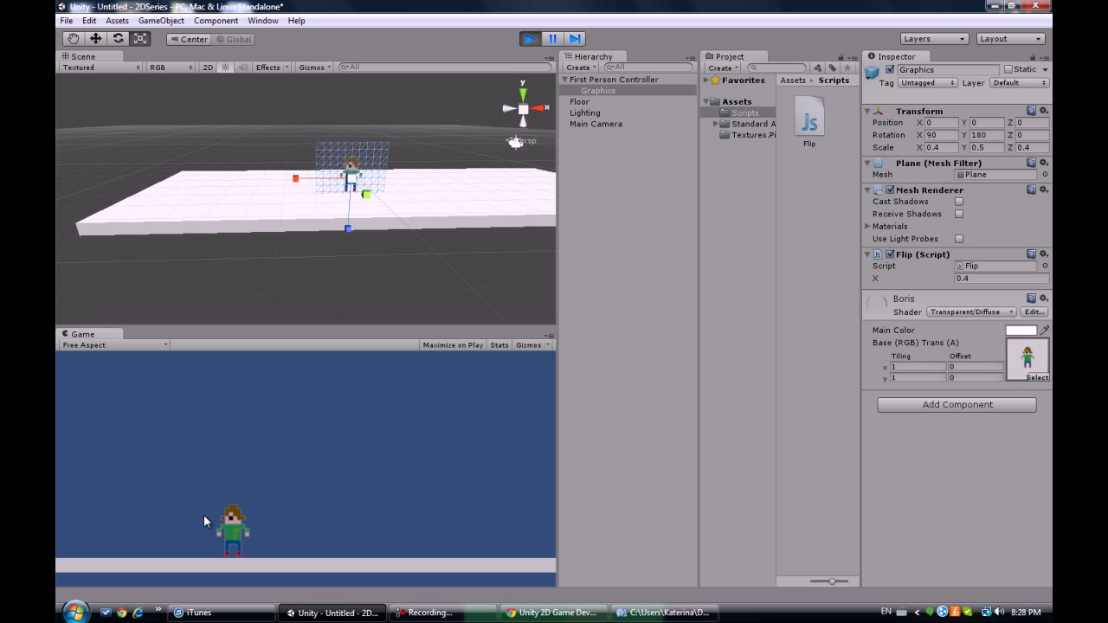
Stop the game, declare X as 'private var' on line 3 of Flip.js, save, and return to Unity.
{"action": "left_click", "coordinate": [530, 38]}
{"action": "double_click", "coordinate": [809, 119]}
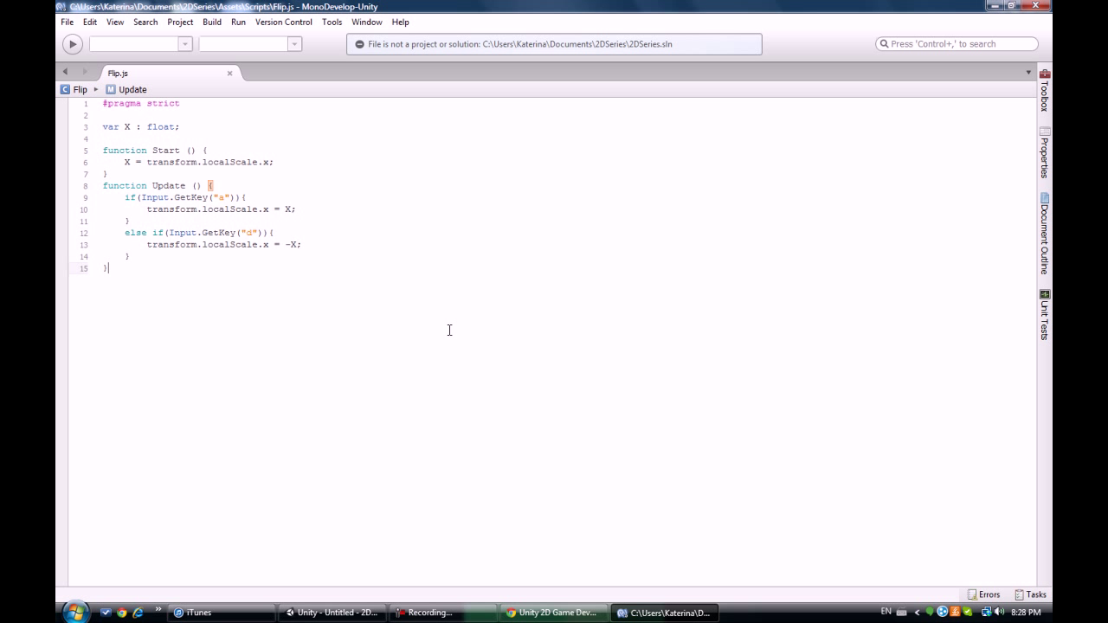
{"action": "left_click", "coordinate": [100, 128]}
{"action": "type", "text": "pr"}
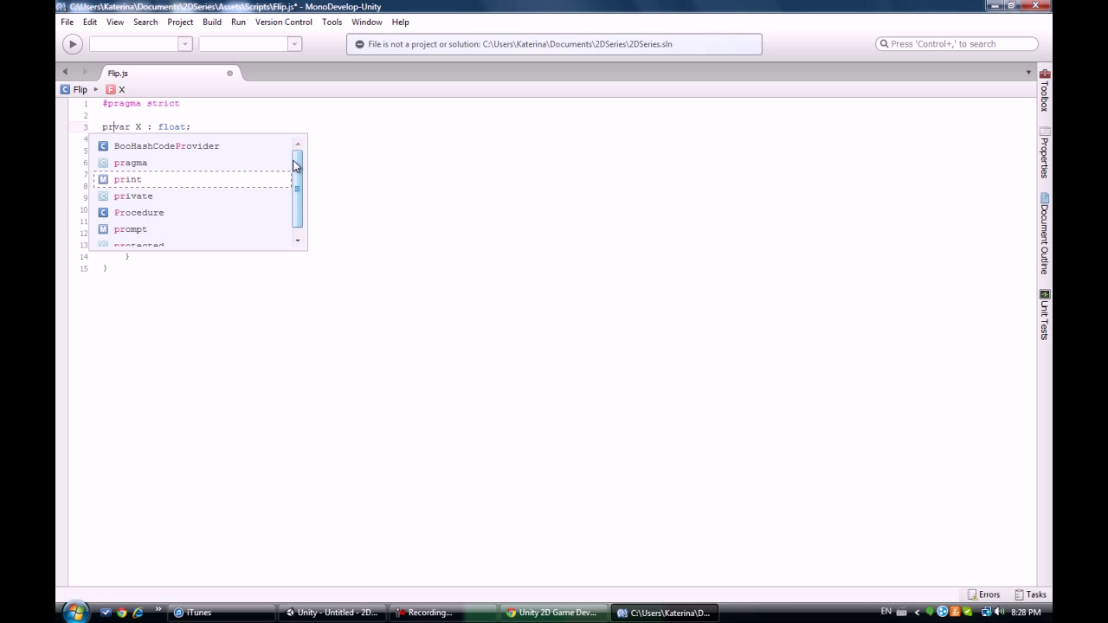
{"action": "type", "text": "ivate"}
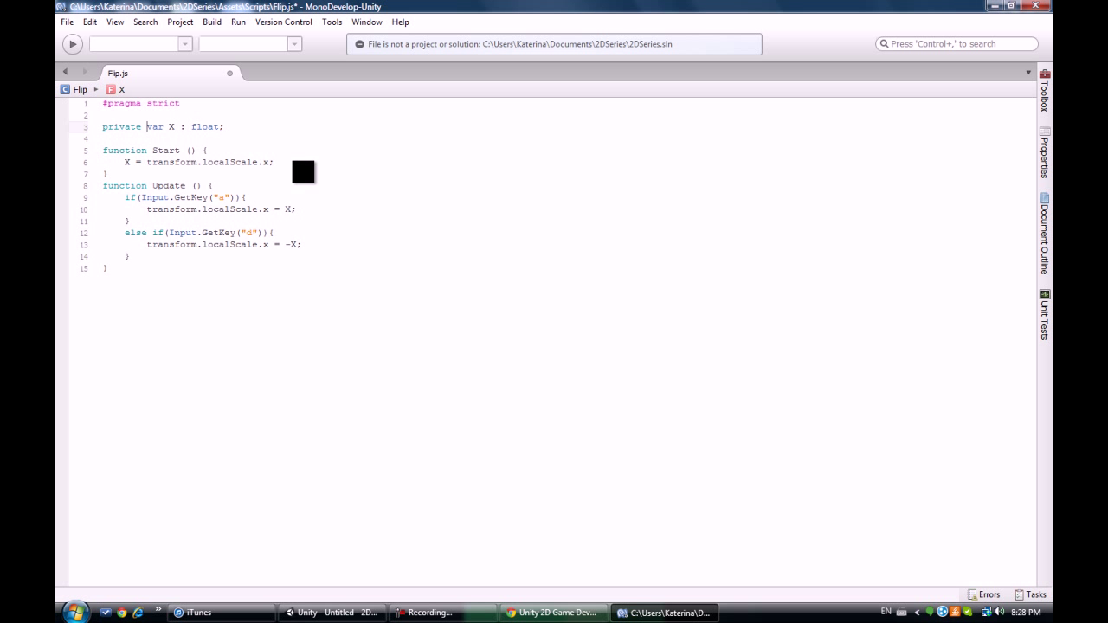
{"action": "key", "text": "ctrl+s"}
{"action": "left_click", "coordinate": [1008, 6]}
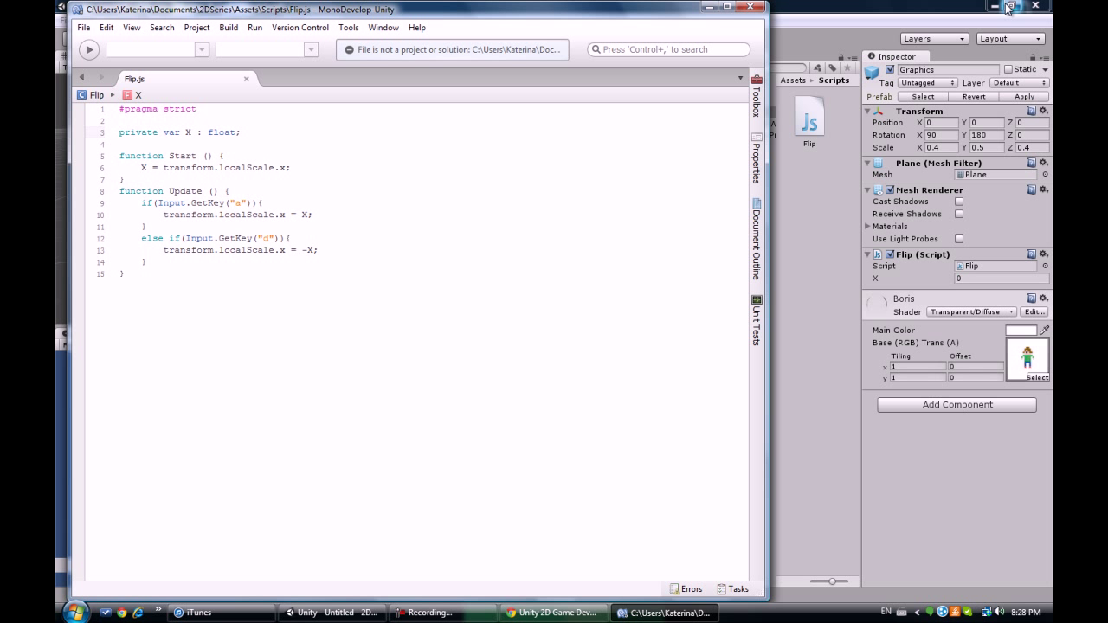
{"action": "left_click", "coordinate": [991, 381]}
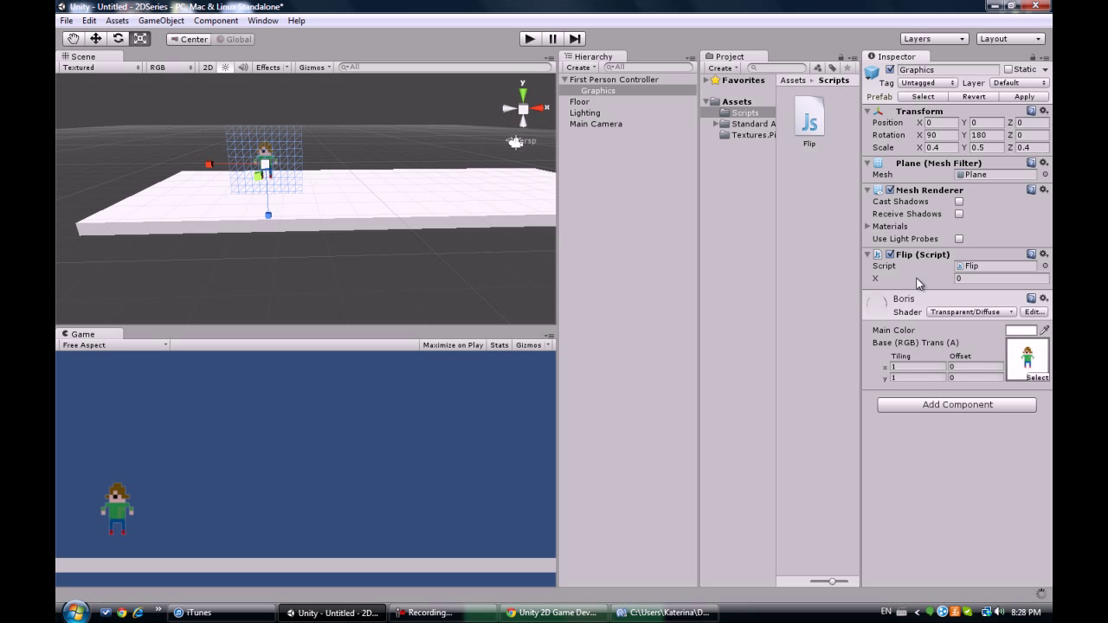
Play-test again, walking right, left and right to confirm the sprite still flips, then stop.
{"action": "left_click", "coordinate": [528, 38]}
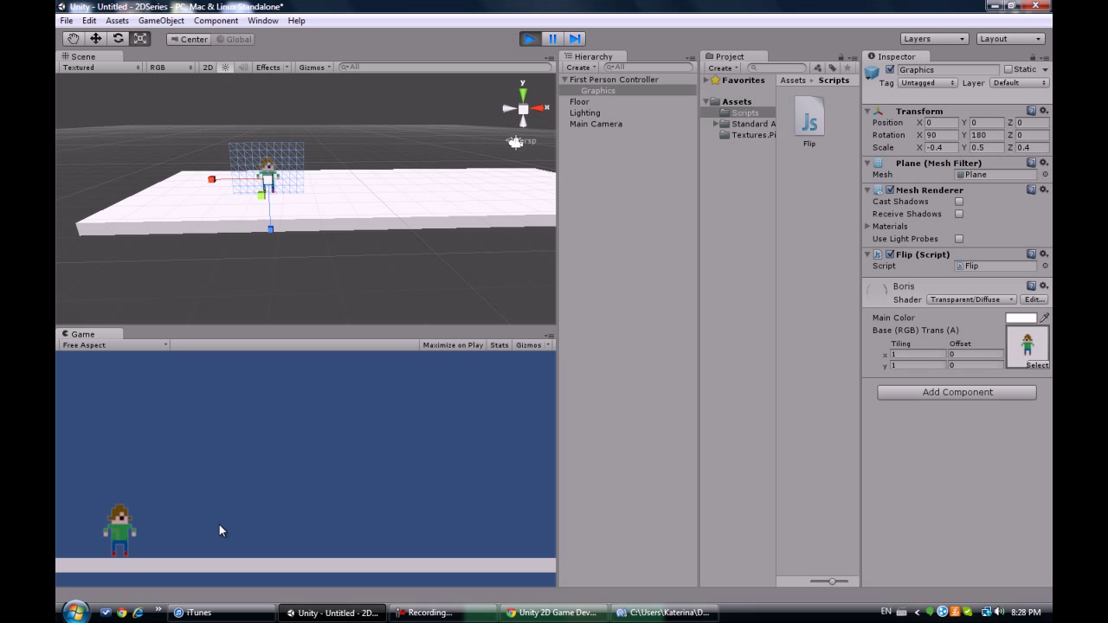
{"action": "key", "text": "Right"}
{"action": "key", "text": "Left"}
{"action": "key", "text": "Right"}
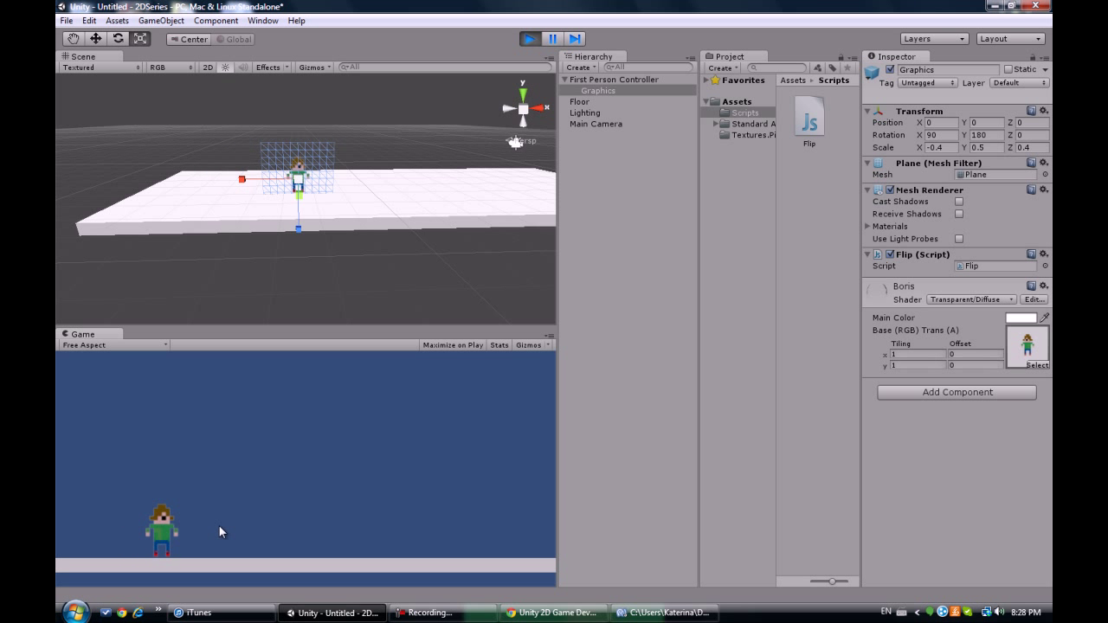
{"action": "left_click", "coordinate": [529, 38]}
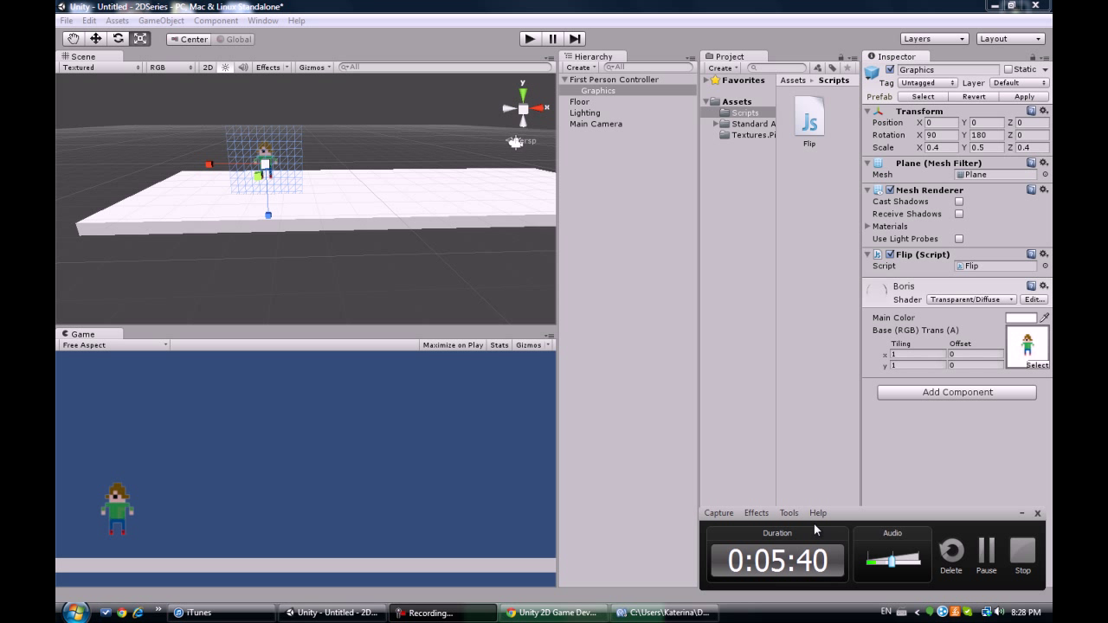